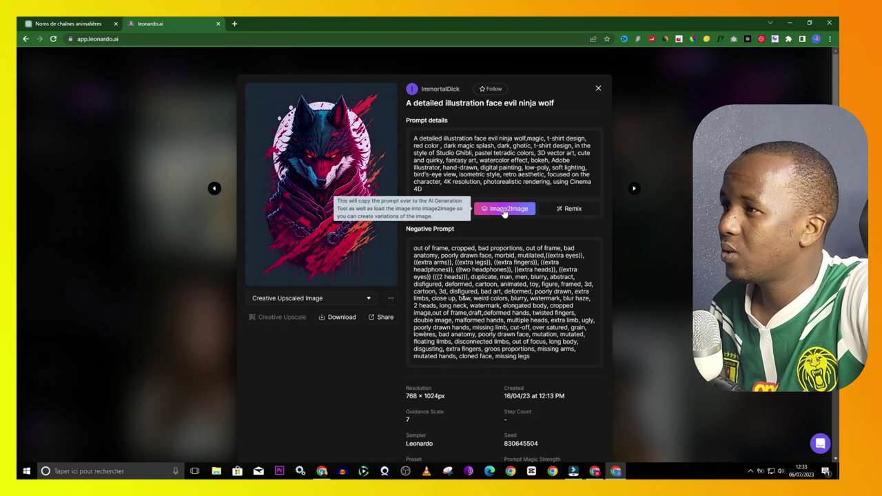
Reuse the evil ninja wolf artwork with Image2Image, replacing "wolf" with "lion" in the prompt, and open the third generated image.
click(505, 209)
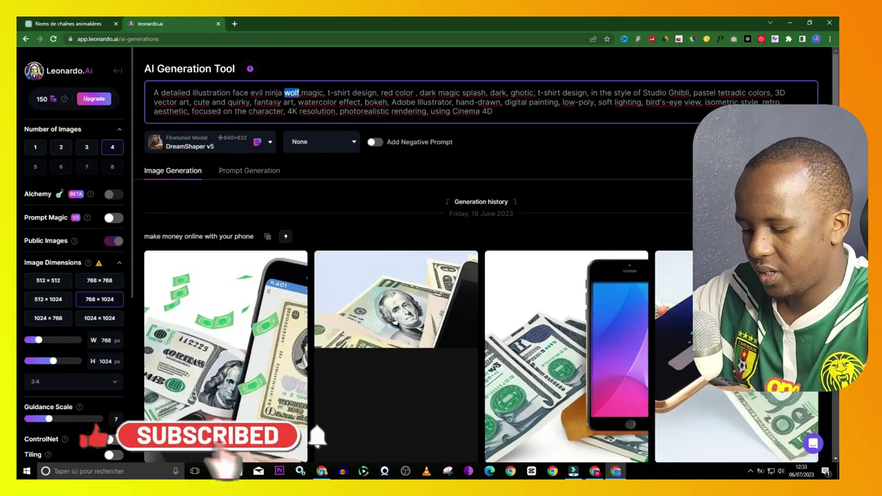
text(li)
text(or)
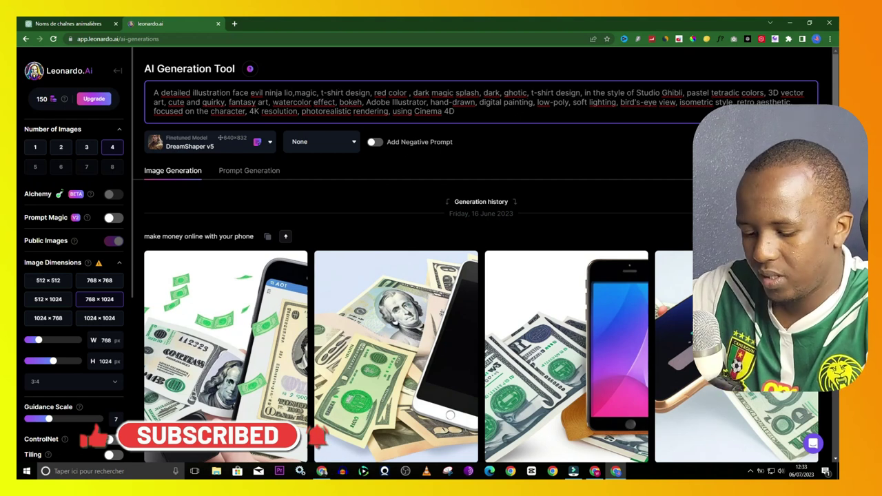
text(n)
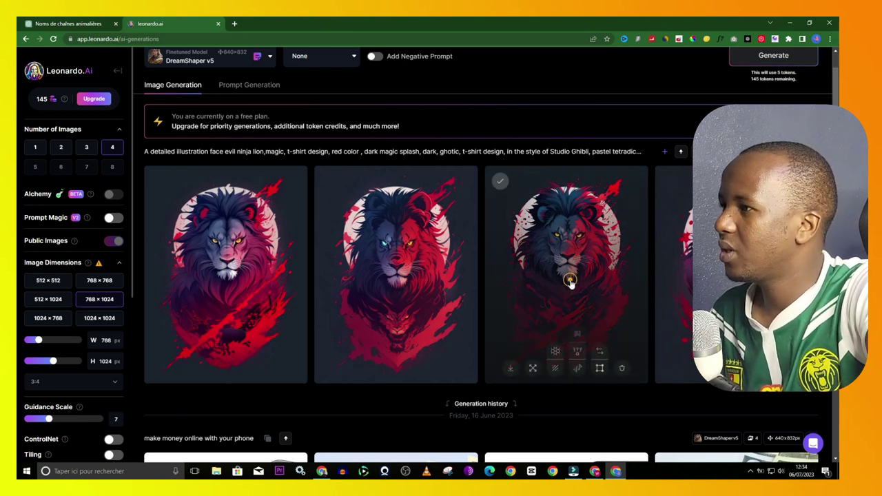
click(570, 283)
Start a YouTube channel logo design in Canva and import the lion image downloaded from Leonardo.ai into it.
click(322, 471)
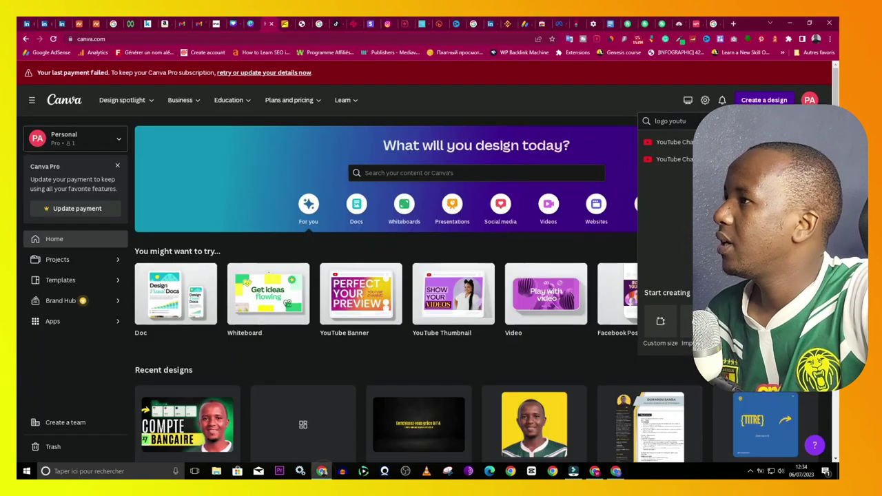
click(687, 147)
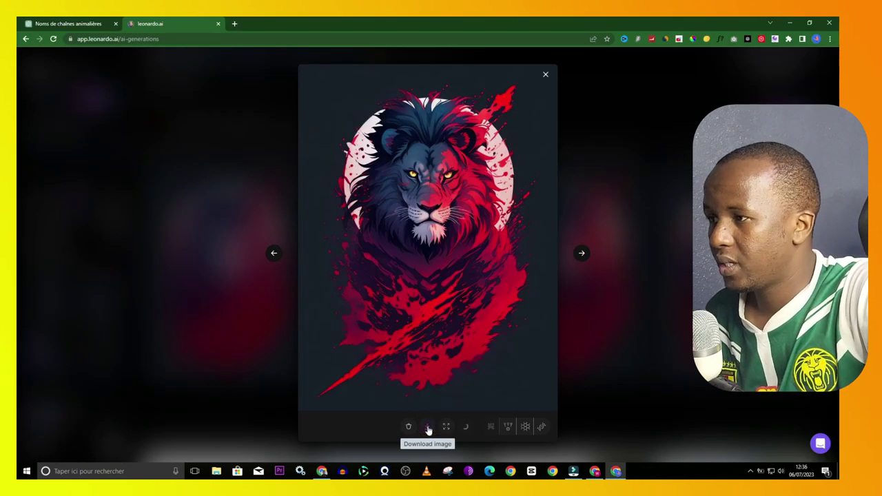
click(428, 428)
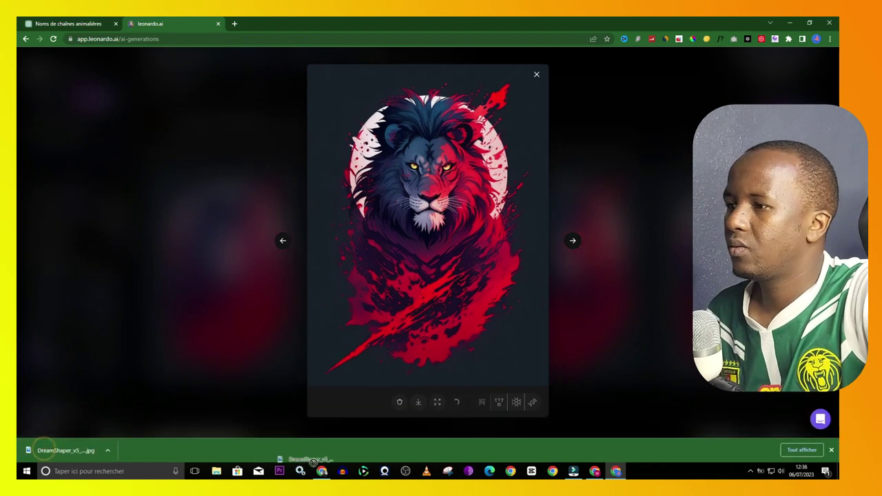
drag(321, 473, 405, 131)
Enlarge the lion image on the logo page and set it as the page background.
drag(576, 354, 600, 386)
right_click(535, 282)
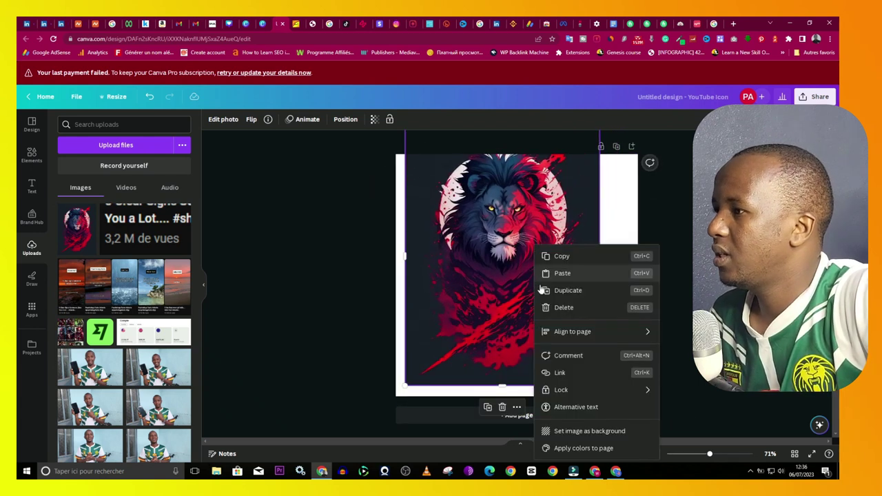
click(561, 431)
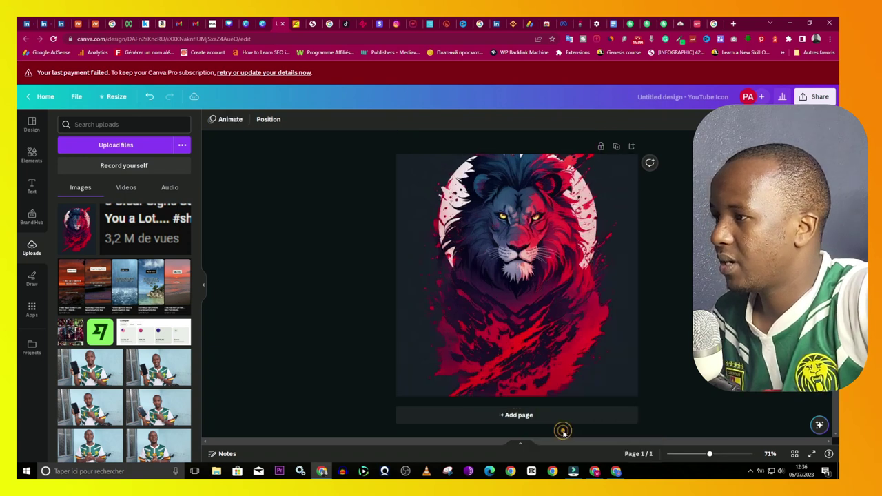
Reposition the background image lower within its crop so the lion's whole head fits inside the logo.
click(538, 233)
click(525, 225)
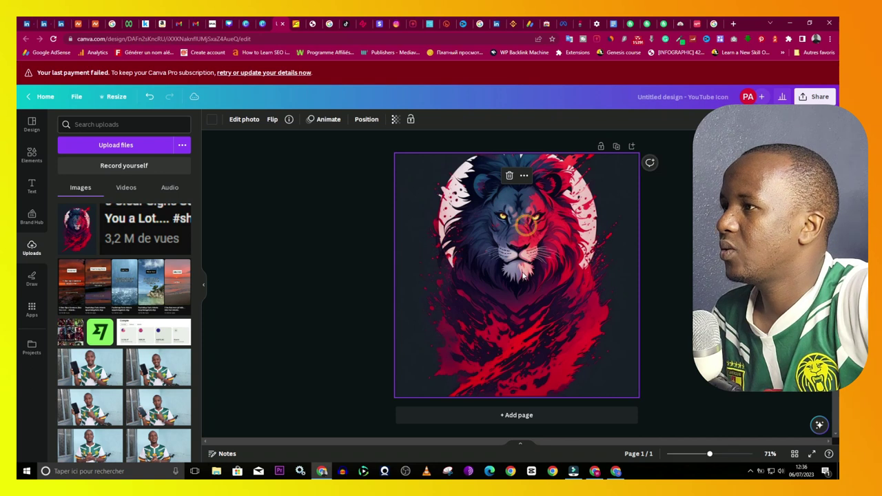
double_click(512, 240)
drag(512, 267, 509, 288)
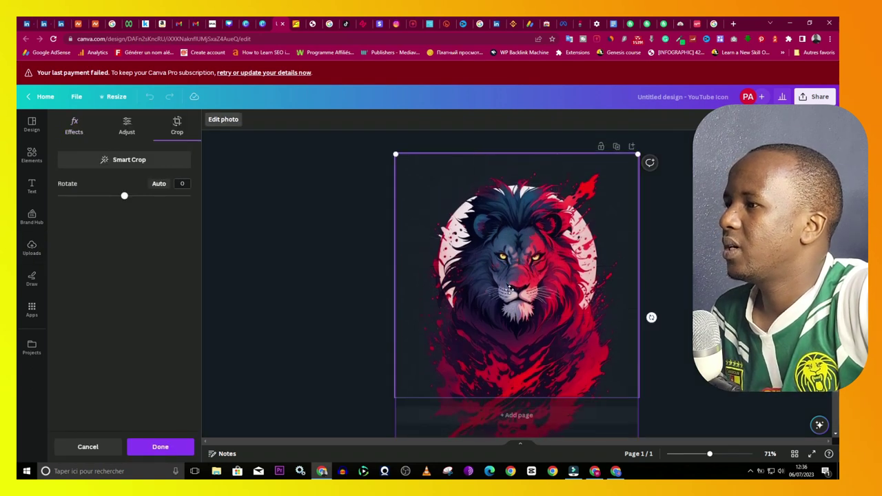
click(665, 240)
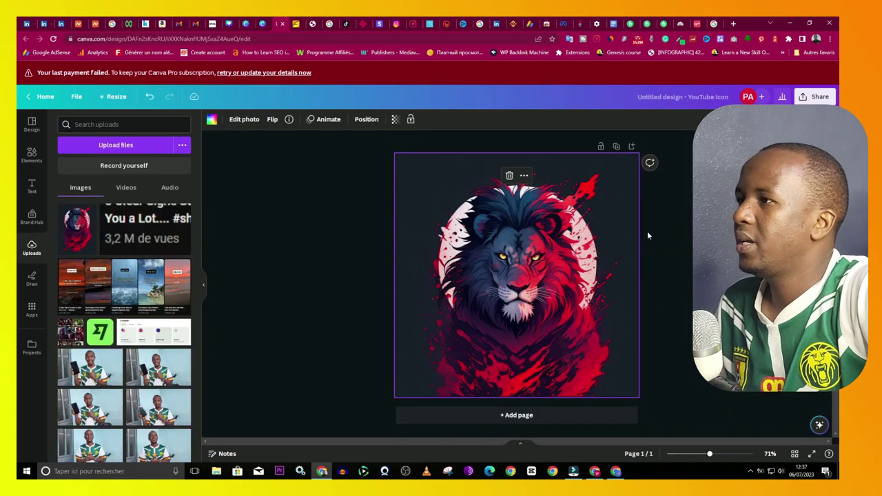
click(663, 238)
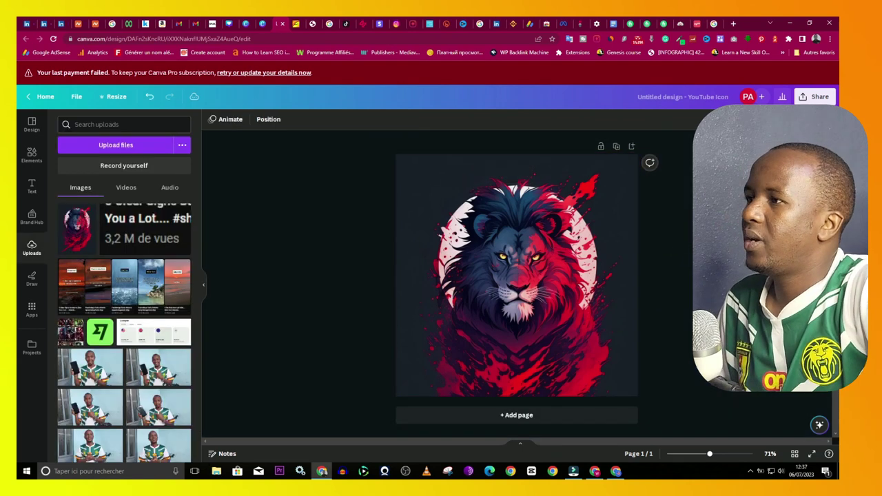
Download the finished lion logo as a PNG file.
click(815, 96)
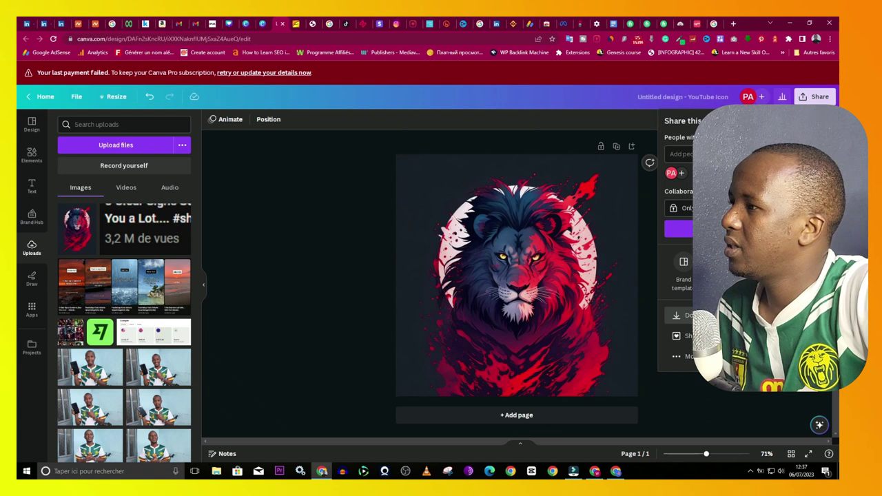
click(686, 315)
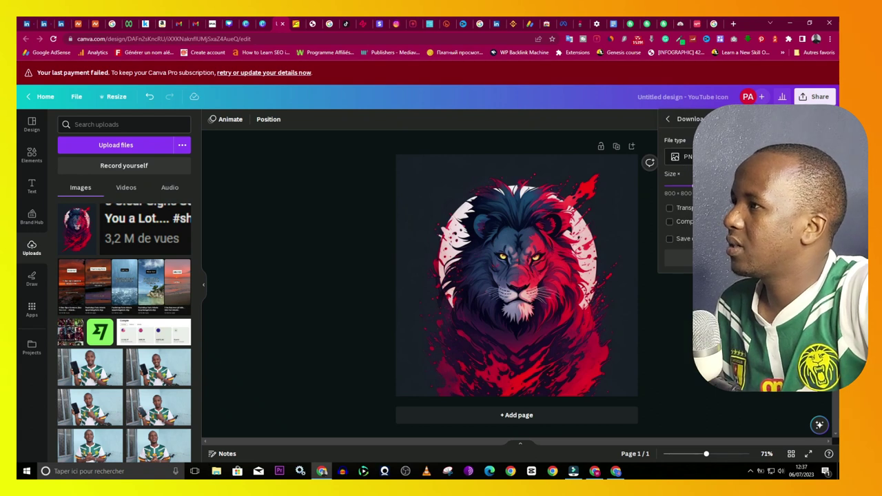
click(679, 257)
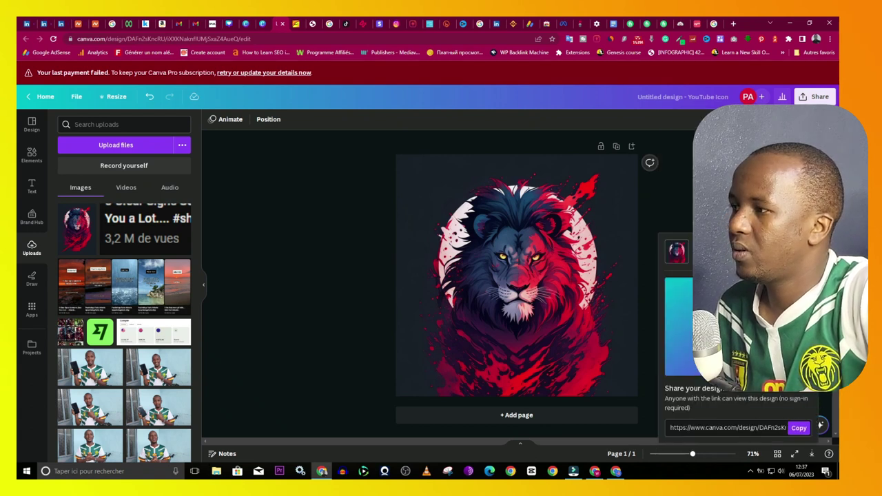
Switch to YouTube Studio and import the DreamShaper lion image as the channel photo, accepting the proposed circular crop.
click(597, 471)
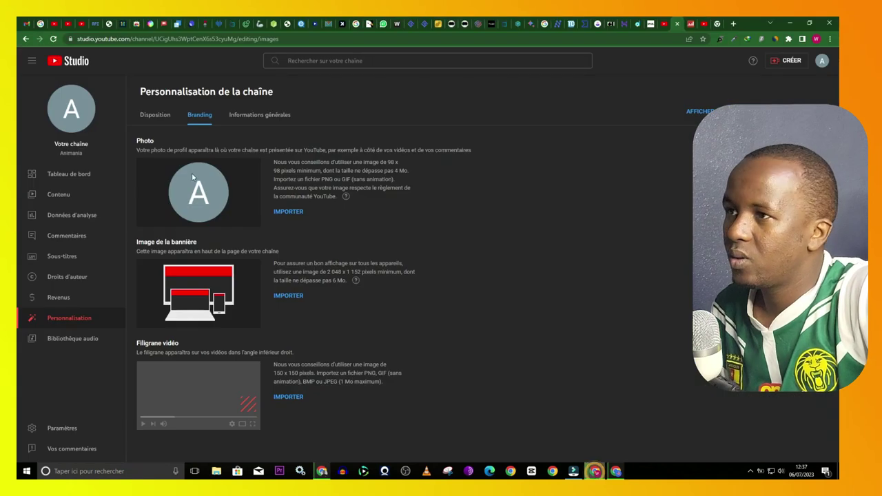
click(290, 212)
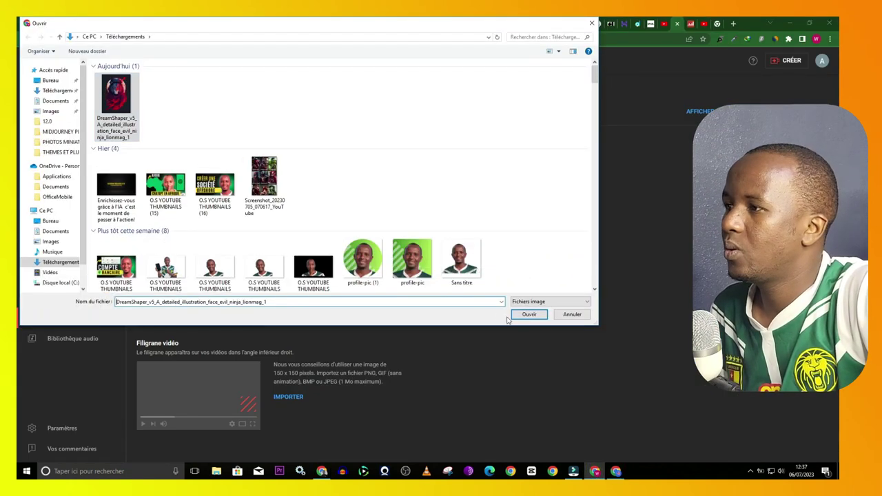
click(527, 317)
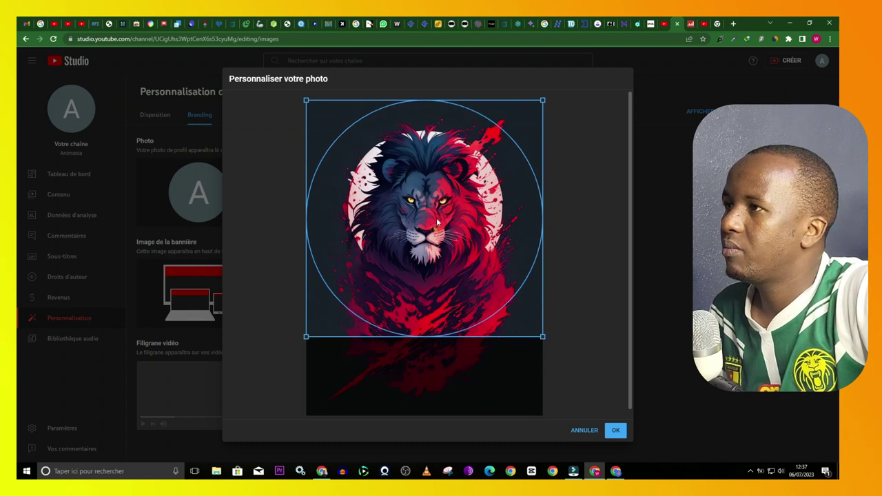
click(614, 430)
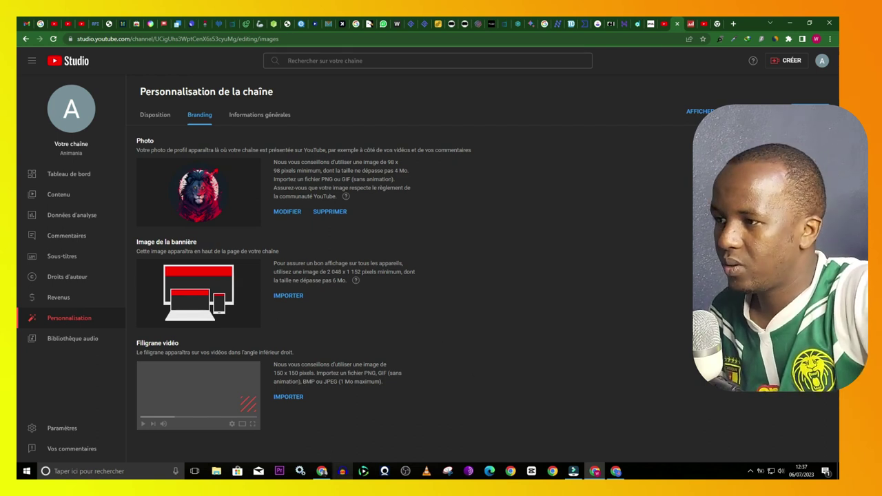
Create a YouTube banner in Canva with the lion image and fill its background with the photo's dark navy color.
click(321, 471)
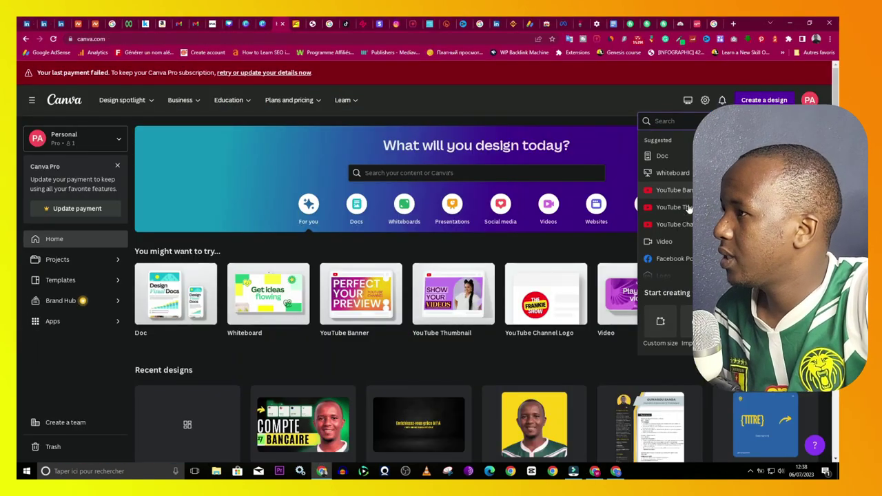
click(657, 195)
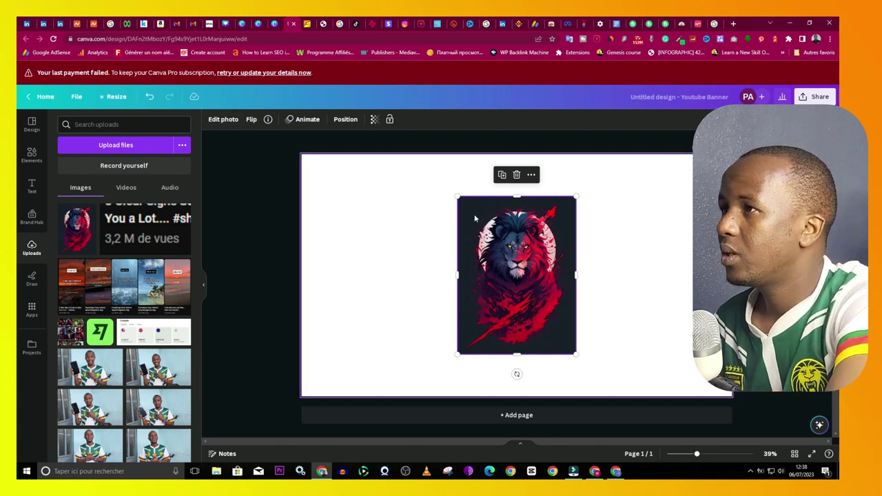
click(331, 180)
click(211, 119)
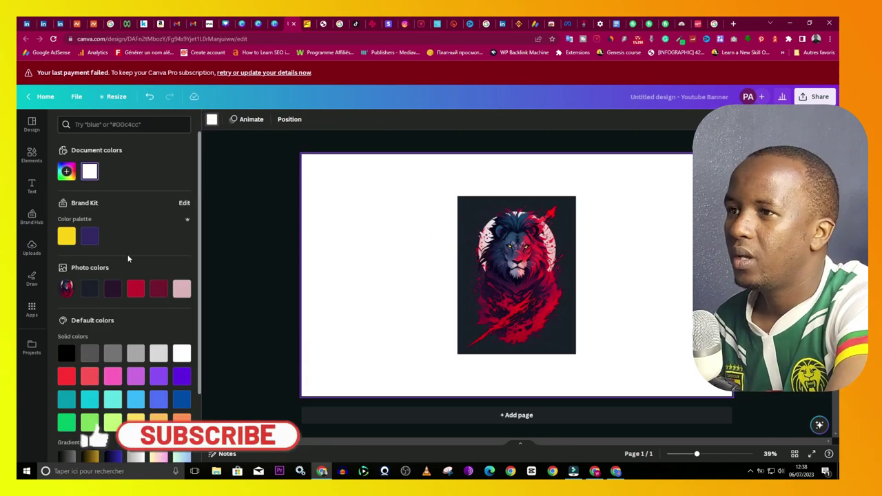
click(91, 291)
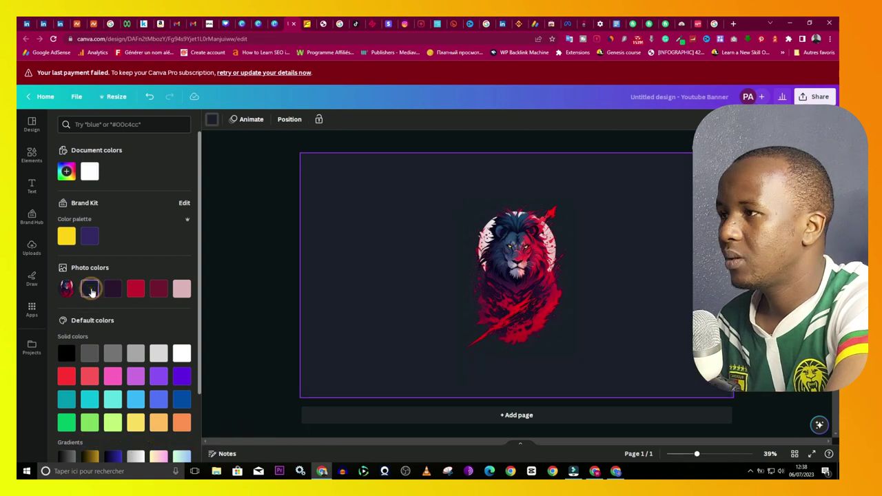
Crop the banner's lion image to its head, about 570 by 480, and place it smaller to the left of the banner's center.
click(537, 270)
drag(517, 355, 517, 287)
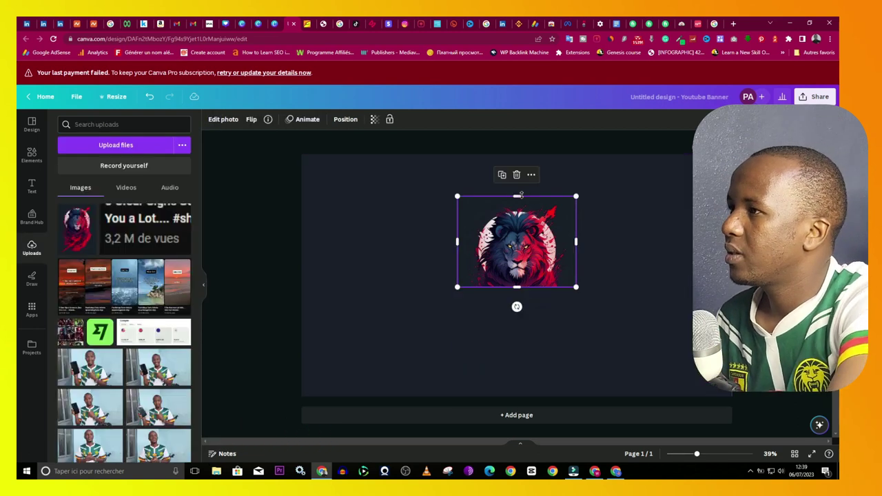
drag(517, 197, 517, 206)
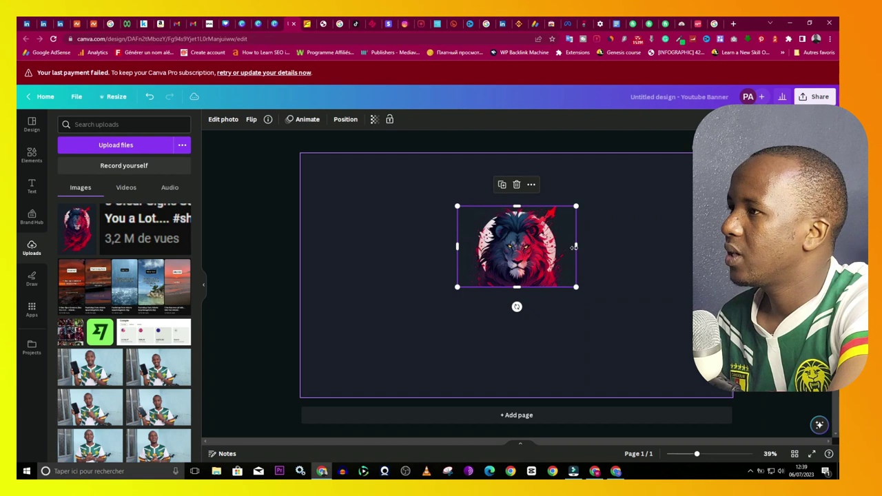
drag(573, 246, 563, 246)
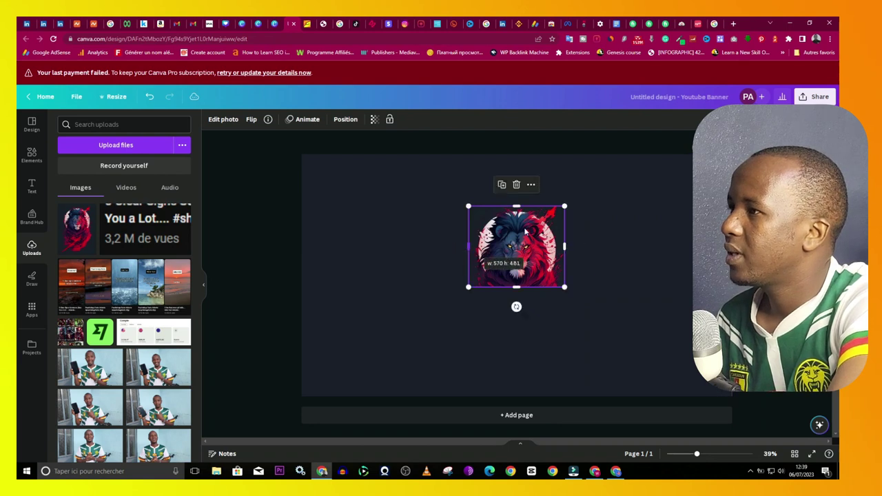
drag(565, 207, 418, 276)
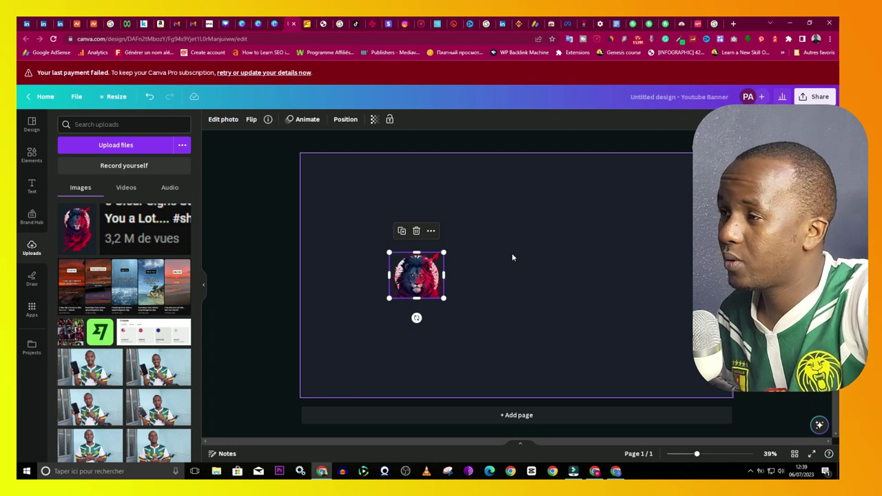
Switch to ChatGPT and copy the slogan "Les faits étonnants sur les animaux vous attendent sur Animania chaque jour !".
click(615, 471)
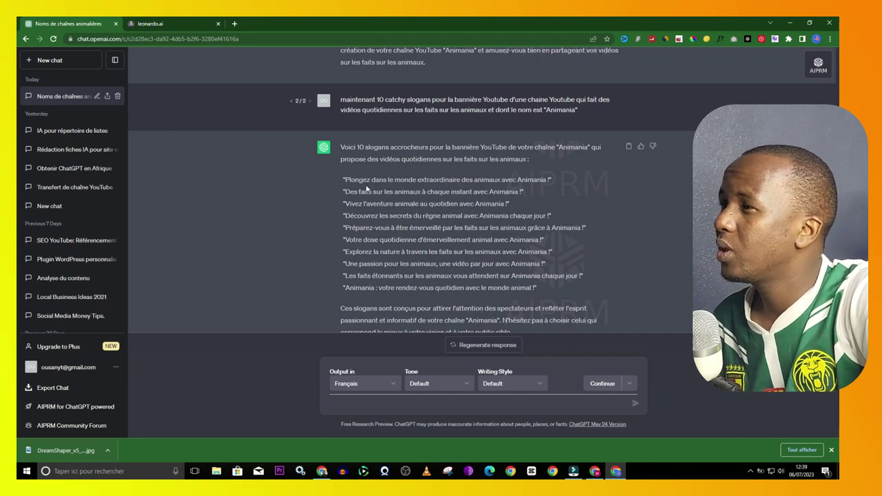
triple_click(352, 277)
key(ctrl+c)
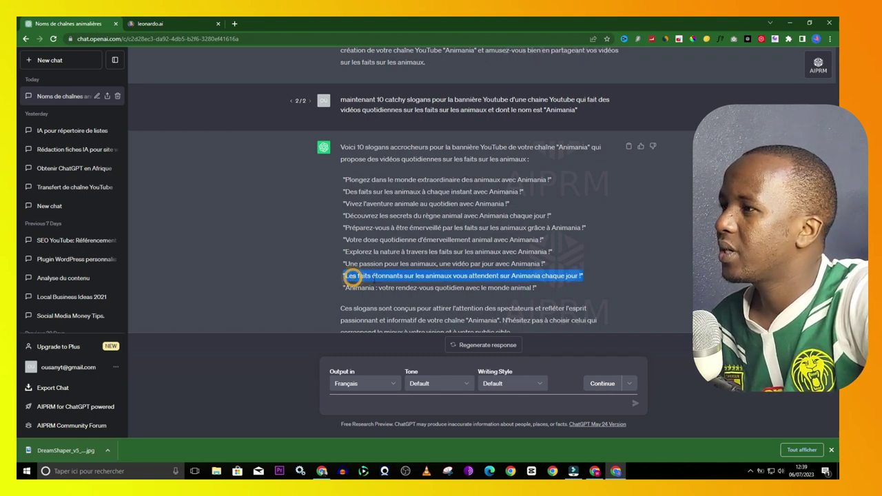
Return to the Canva banner, add a heading and paste the copied Animania slogan into it.
click(322, 472)
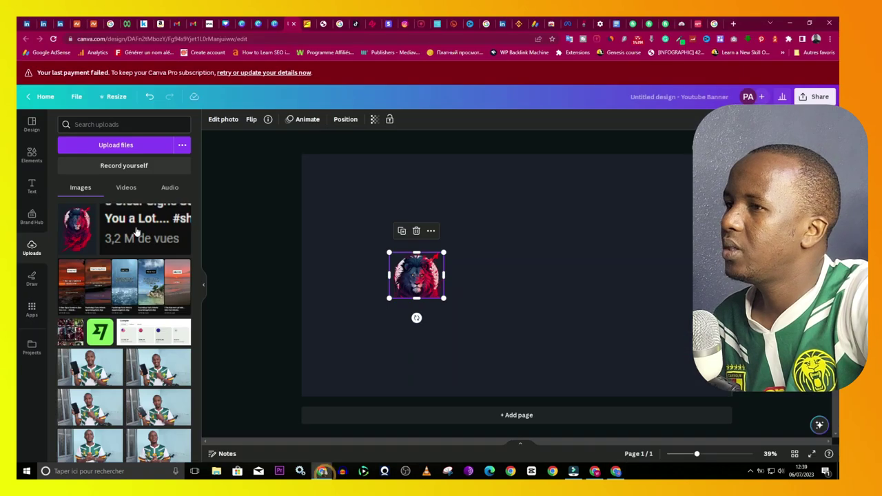
click(32, 186)
click(119, 193)
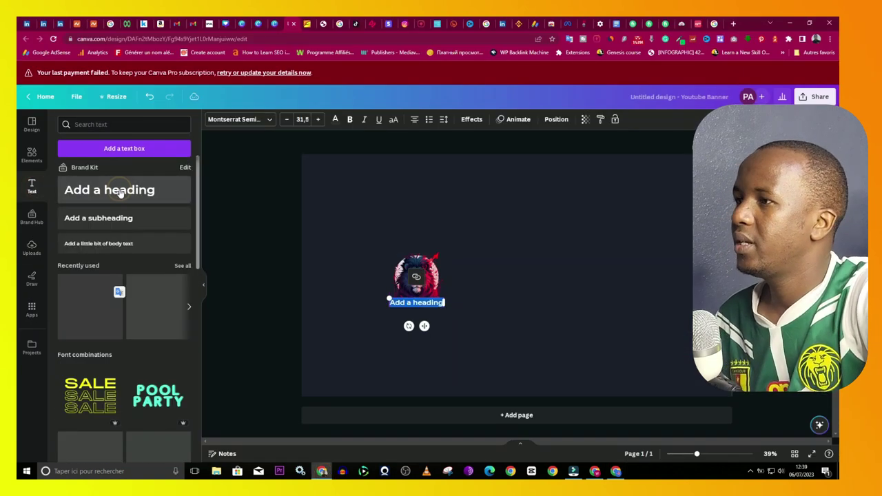
key(ctrl+v)
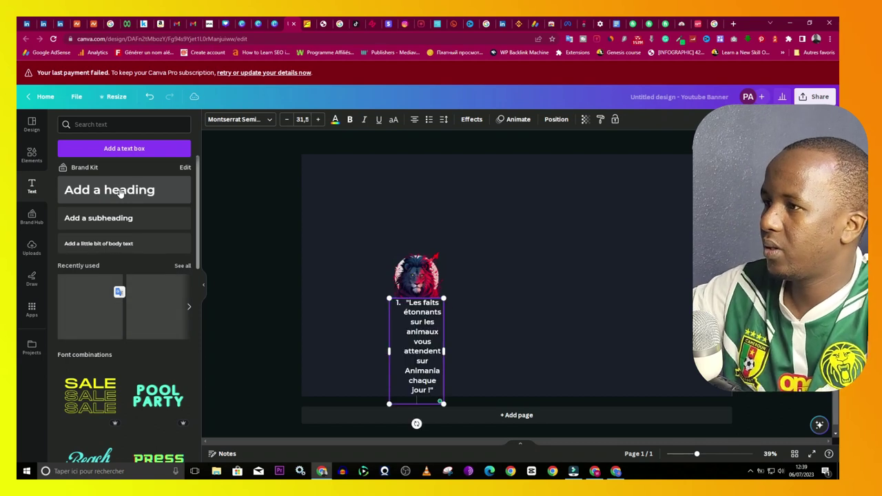
Style the banner's slogan in Antonio ExtraBold, uppercase, and enlarge it to fill two lines beside the lion.
click(246, 120)
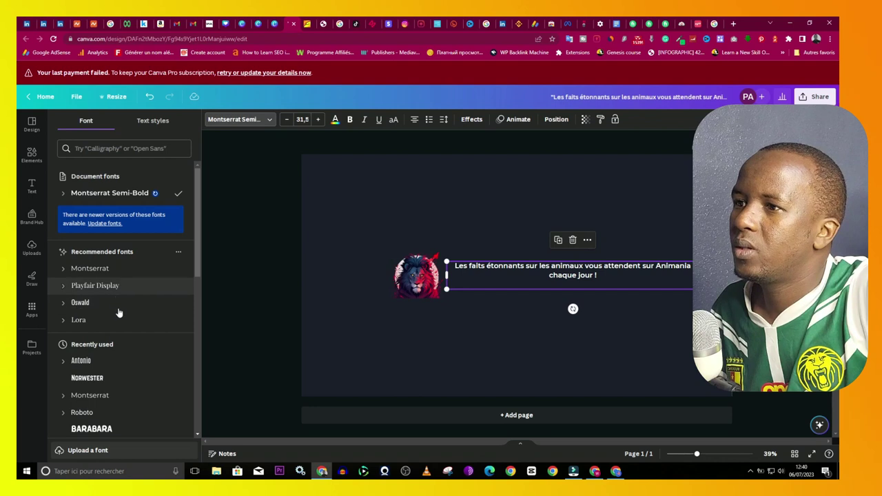
click(63, 362)
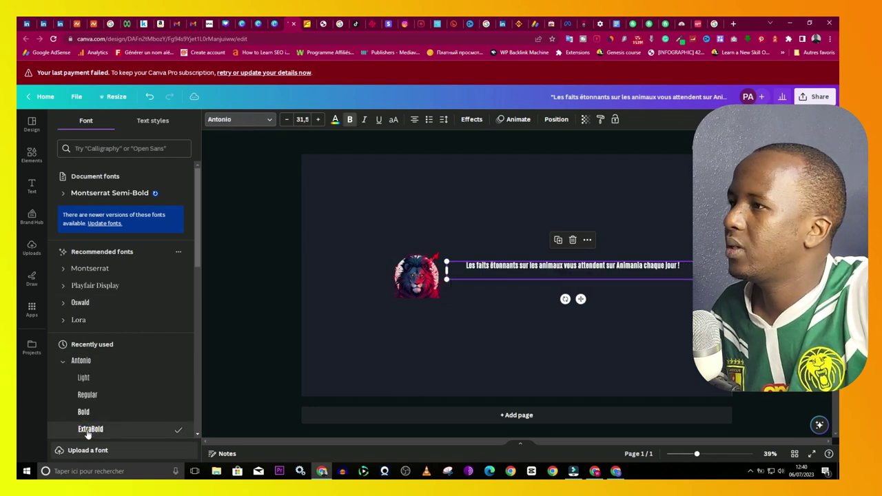
click(392, 120)
click(300, 119)
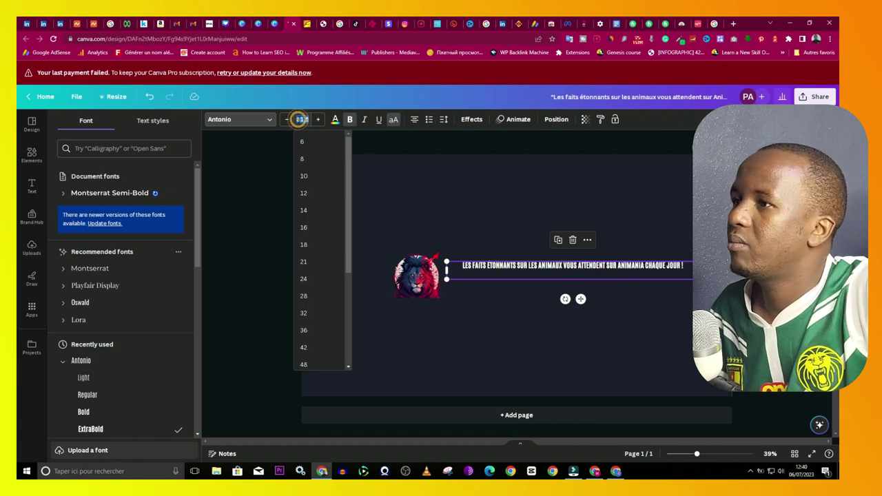
click(304, 246)
click(657, 226)
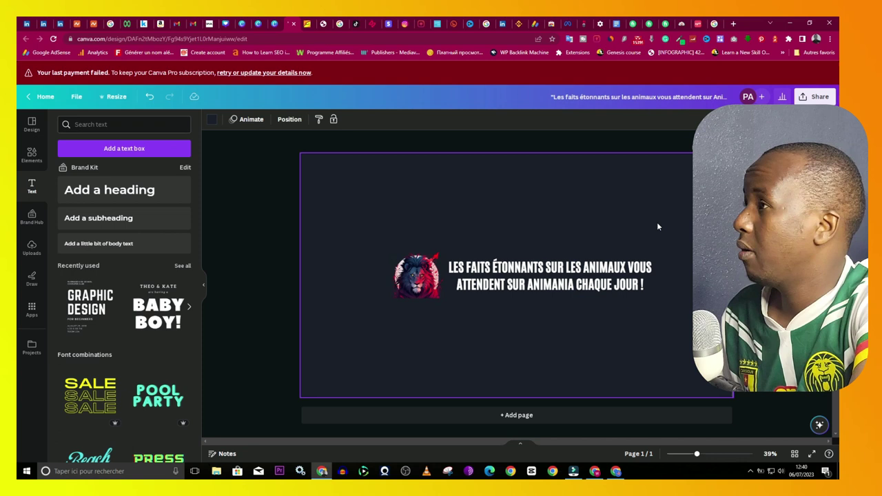
Download the finished banner, switch to YouTube Studio and upload it as the channel's banner image.
click(815, 95)
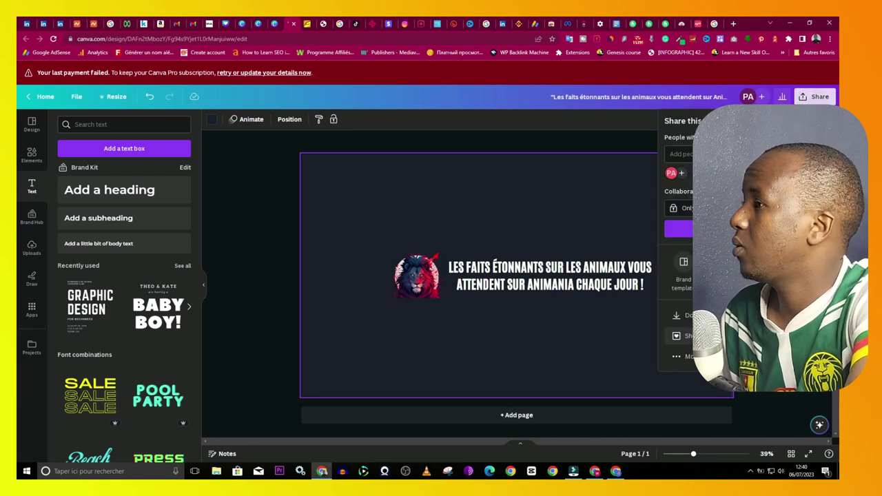
click(595, 471)
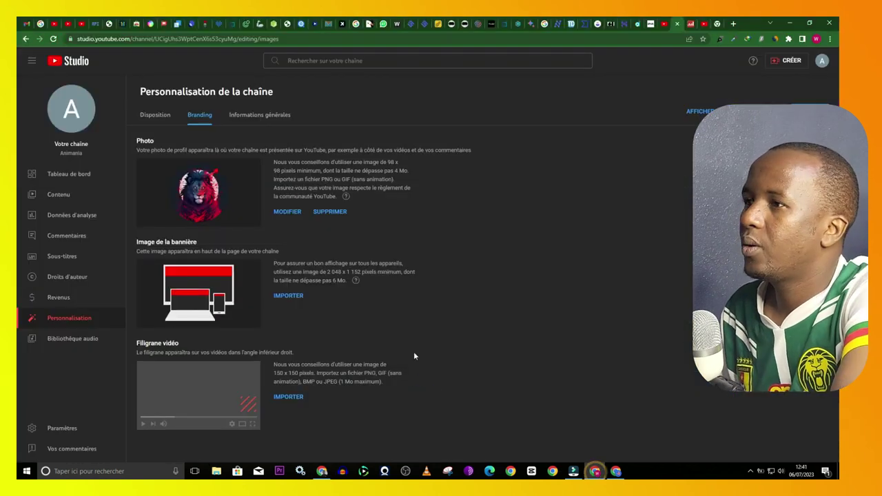
click(289, 296)
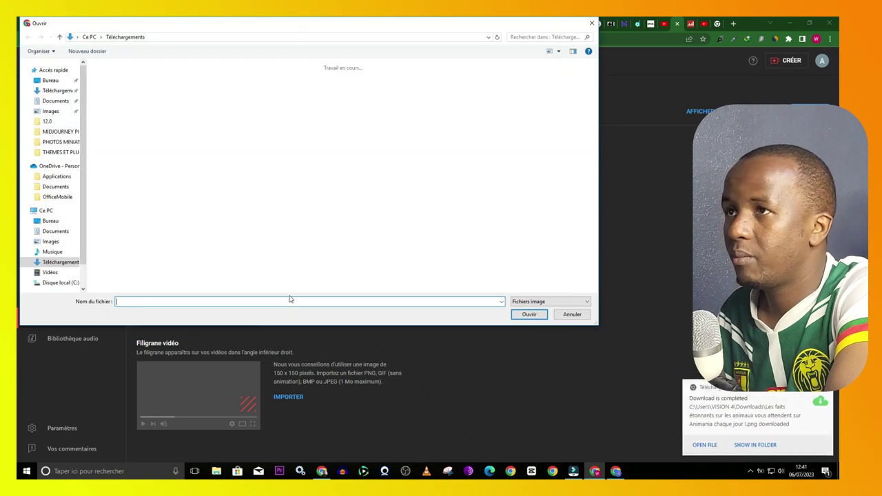
click(166, 104)
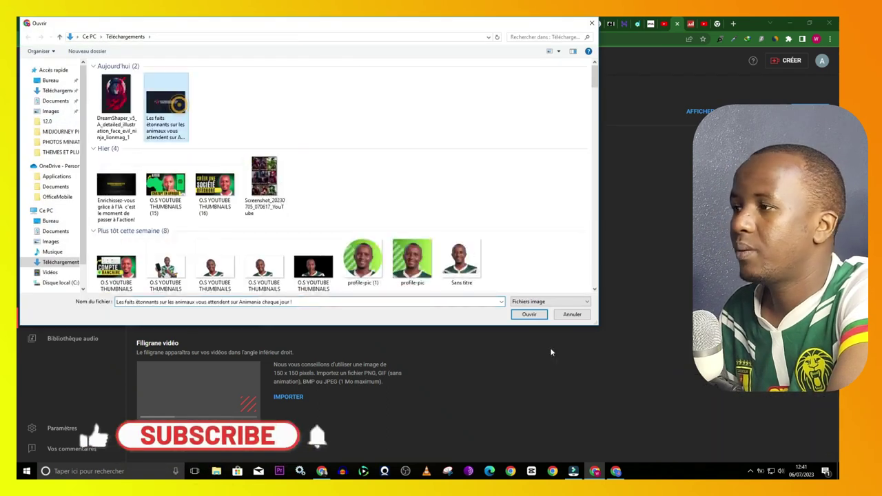
click(529, 315)
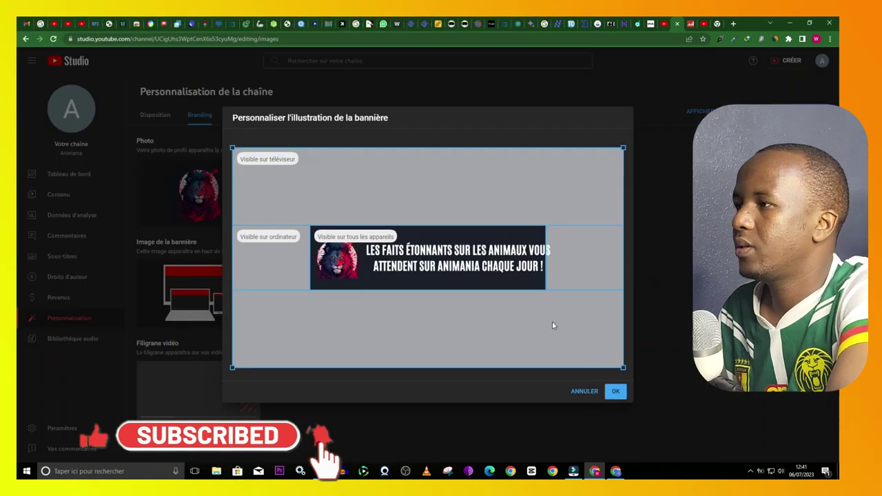
click(615, 391)
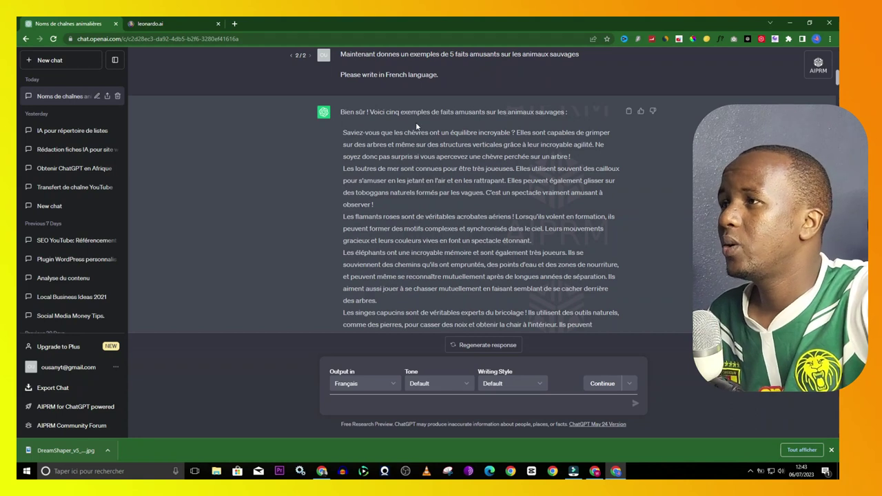
Review the chat's five wild-animal facts, the prompt asking for two-part facts and the rewritten answers.
scroll(426, 114, up, 2)
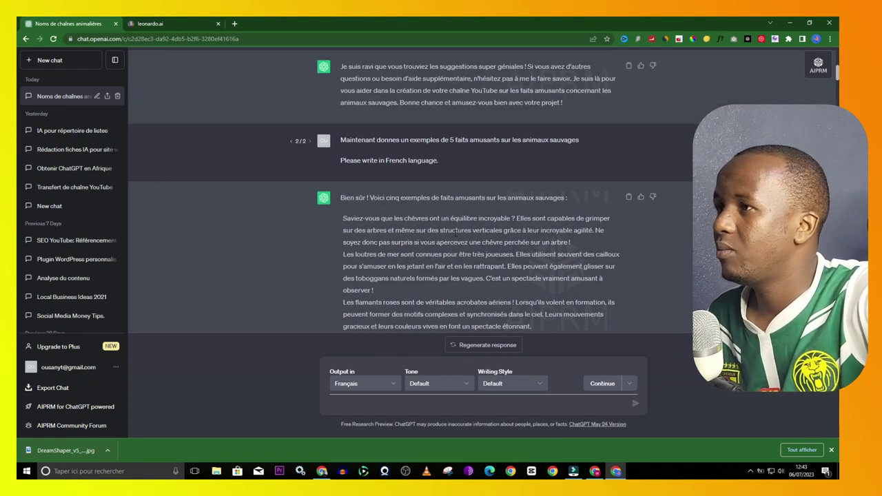
scroll(457, 234, down, 3)
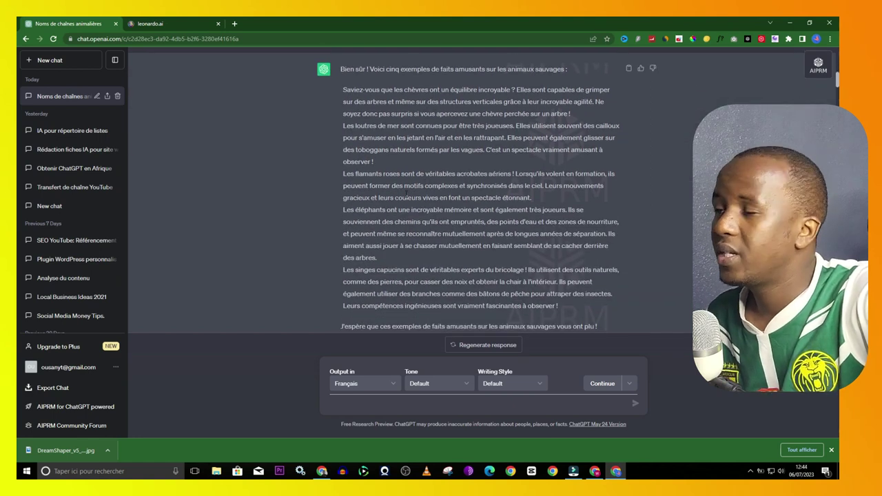
scroll(408, 197, down, 3)
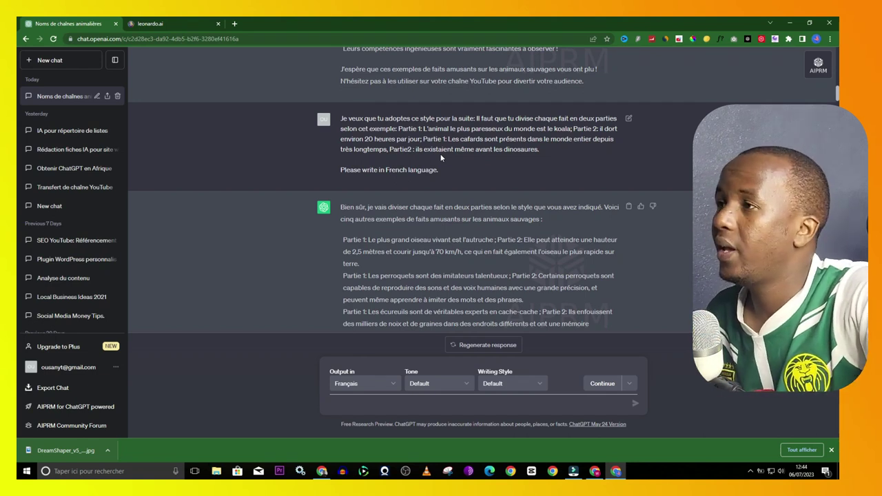
scroll(449, 165, down, 1)
scroll(437, 204, down, 2)
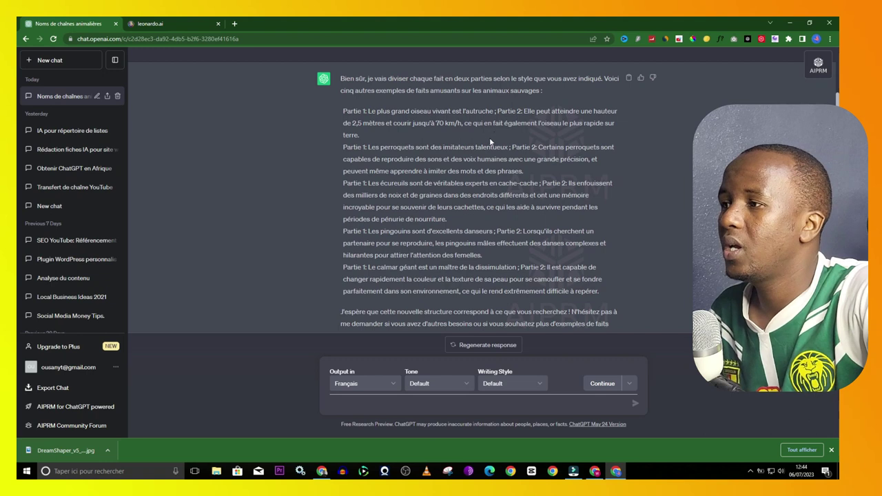
scroll(468, 151, down, 4)
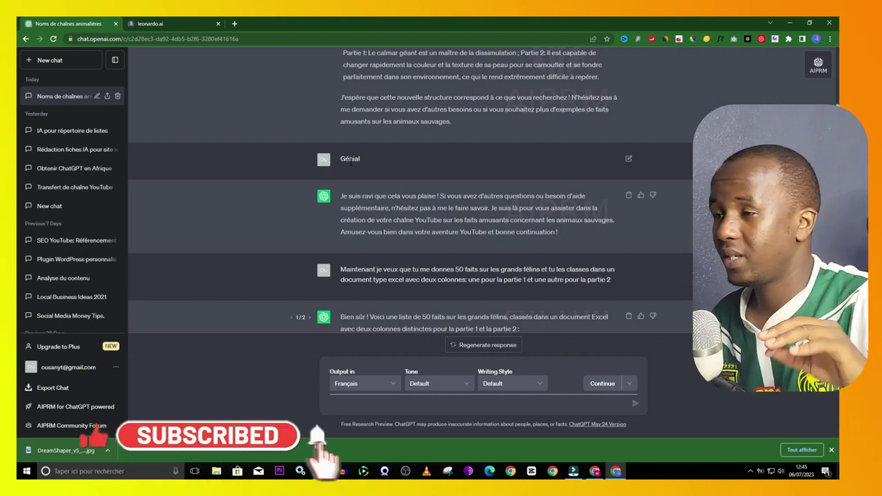
Examine the prompt for 50 facts about big cats and the resulting two-column table of Partie 1 and Partie 2.
scroll(393, 180, down, 1)
scroll(393, 181, down, 1)
scroll(418, 158, down, 2)
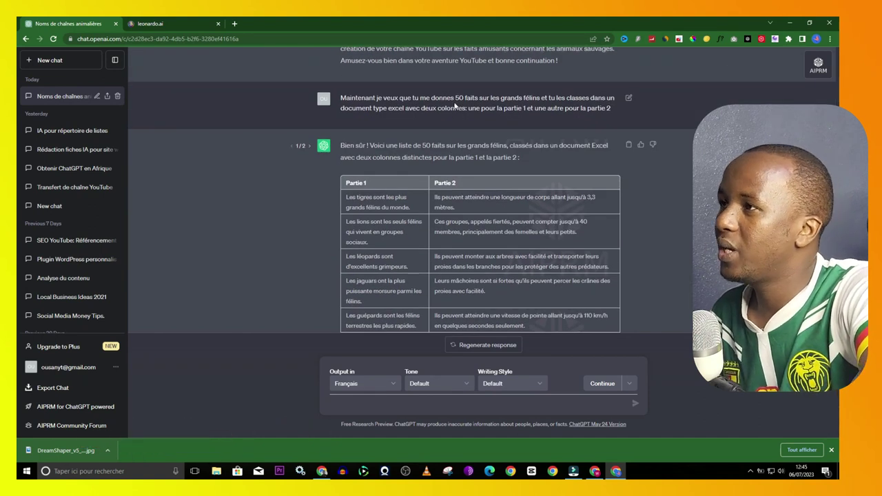
drag(522, 98, 542, 101)
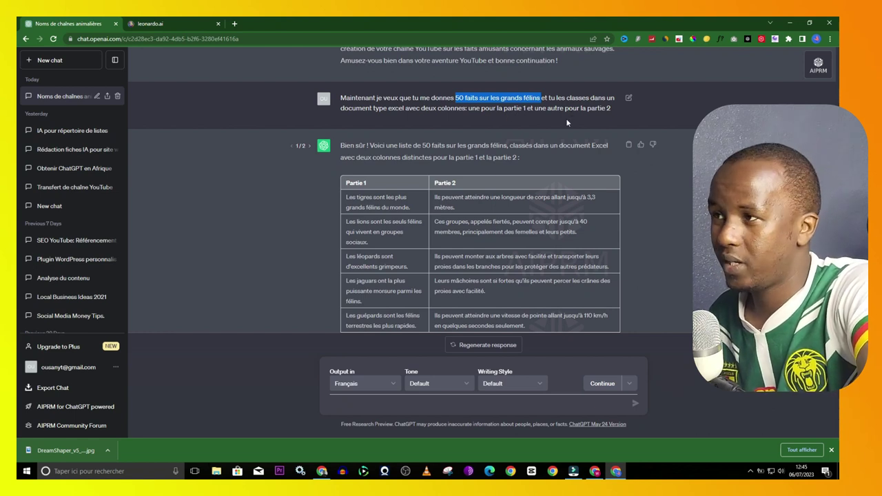
scroll(388, 156, down, 2)
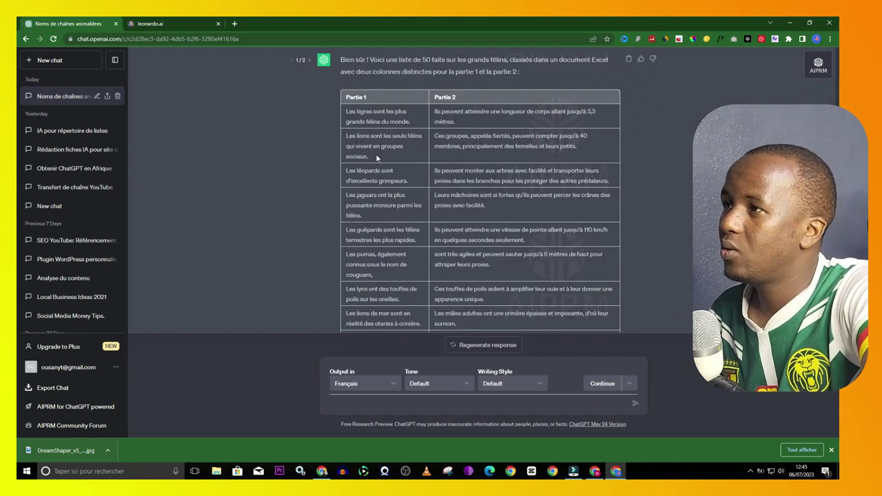
scroll(377, 158, down, 10)
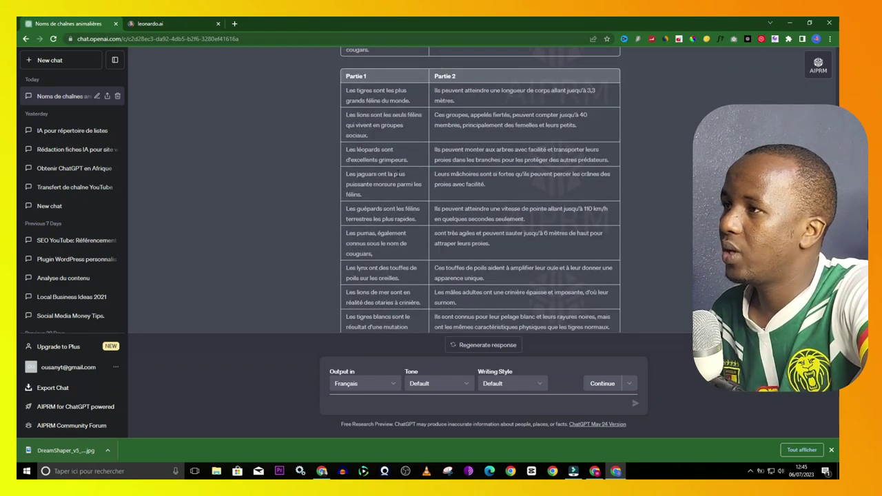
scroll(397, 173, down, 15)
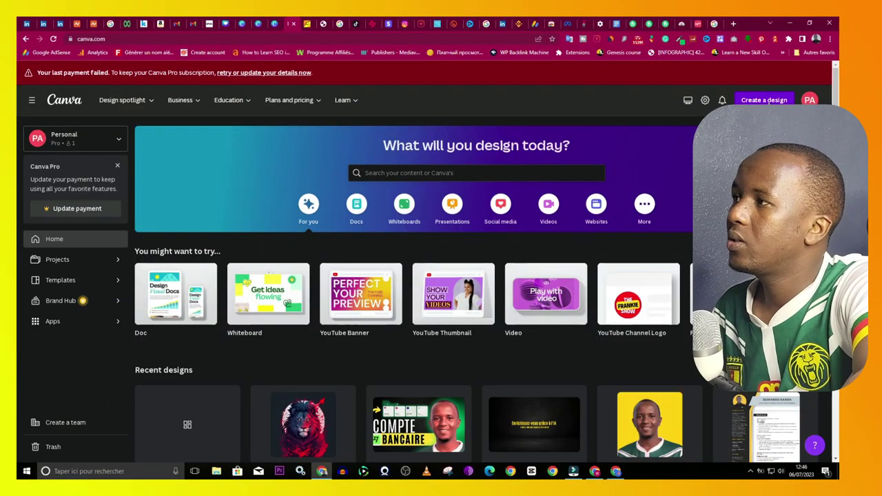
Create a new Mobile Video design in Canva.
click(766, 101)
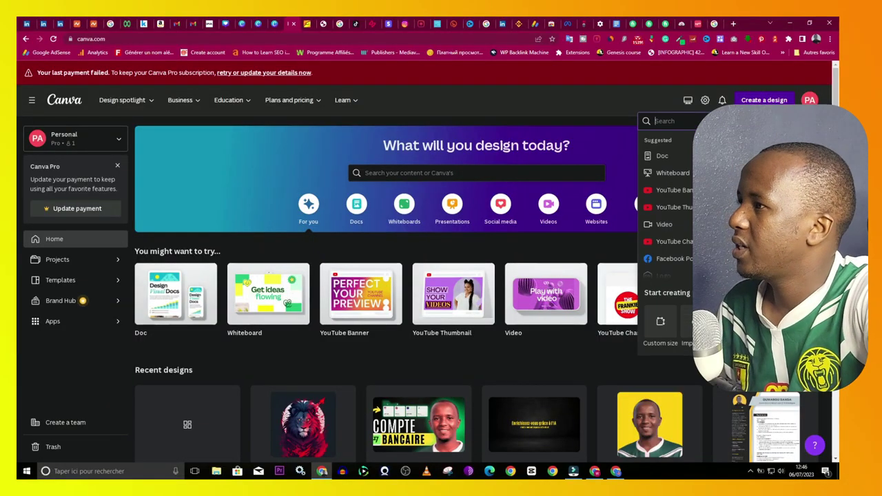
text(mobile)
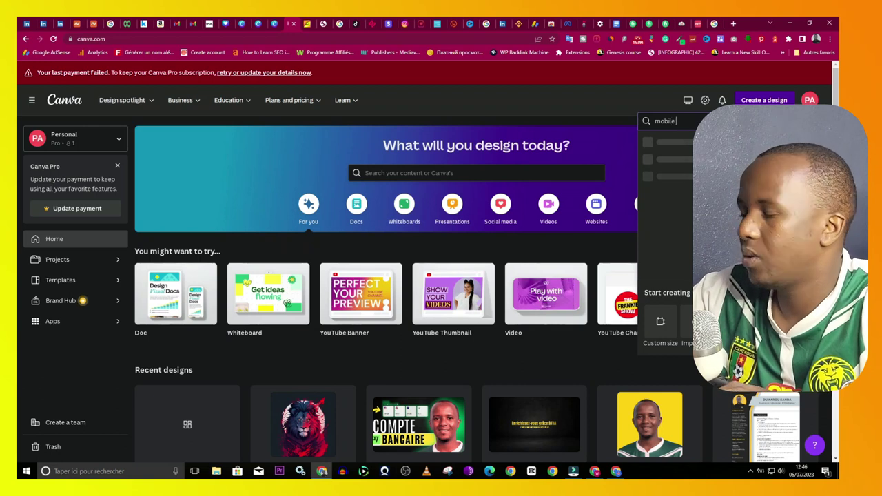
text( video)
key(Return)
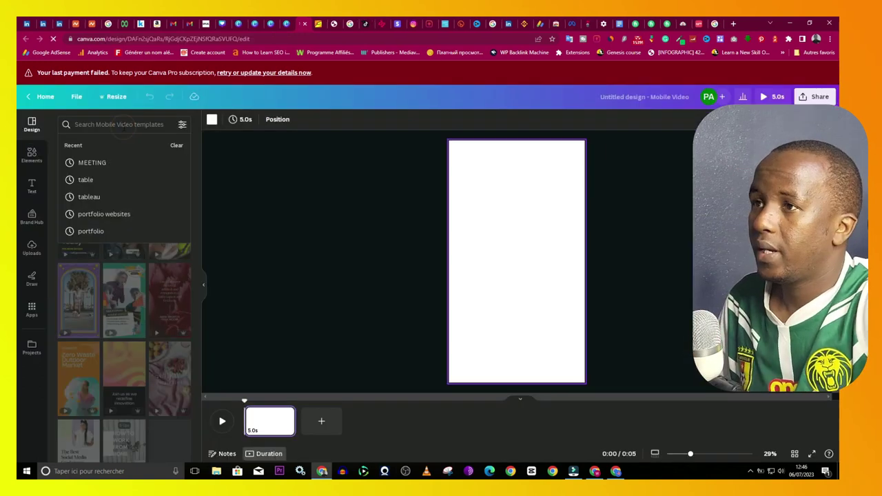
text(facts)
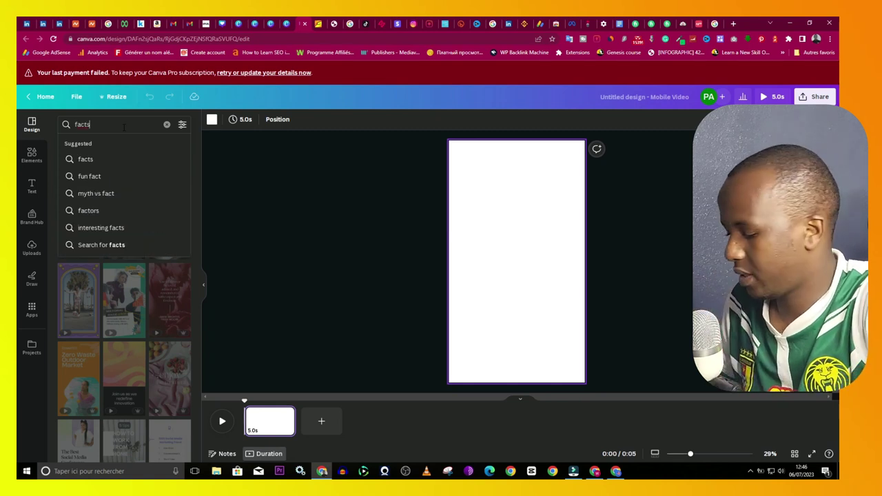
key(BackSpace)
key(BackSpace)
key(BackSpace)
key(BackSpace)
key(BackSpace)
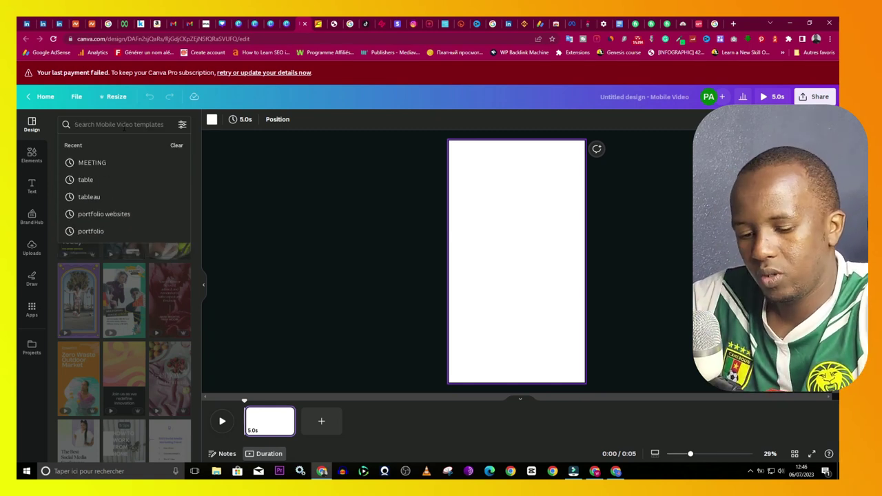
Search the mobile video templates for "quotes" and apply the yellow-white "You automatically lose the chances you don't take" template.
text(quotes)
key(Return)
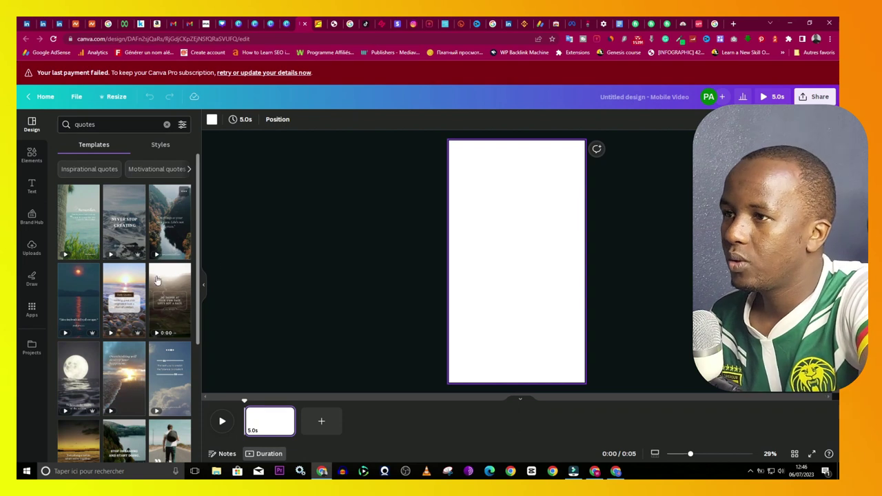
scroll(131, 266, down, 4)
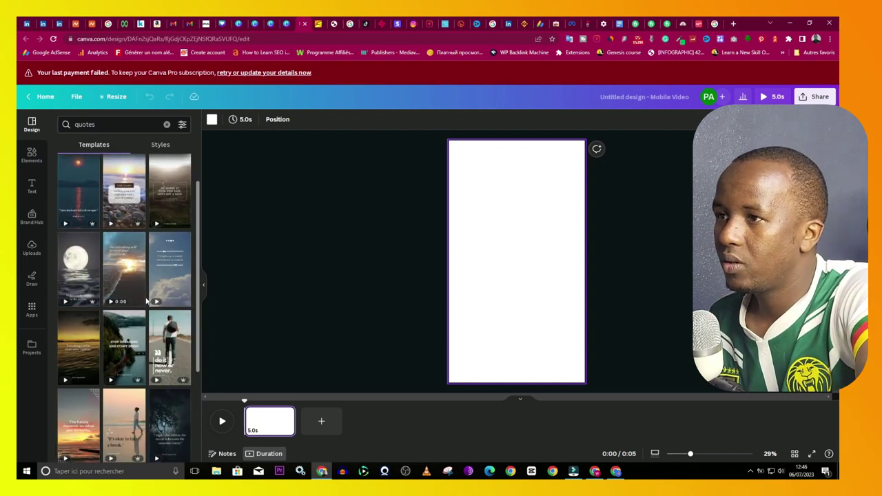
scroll(130, 266, down, 4)
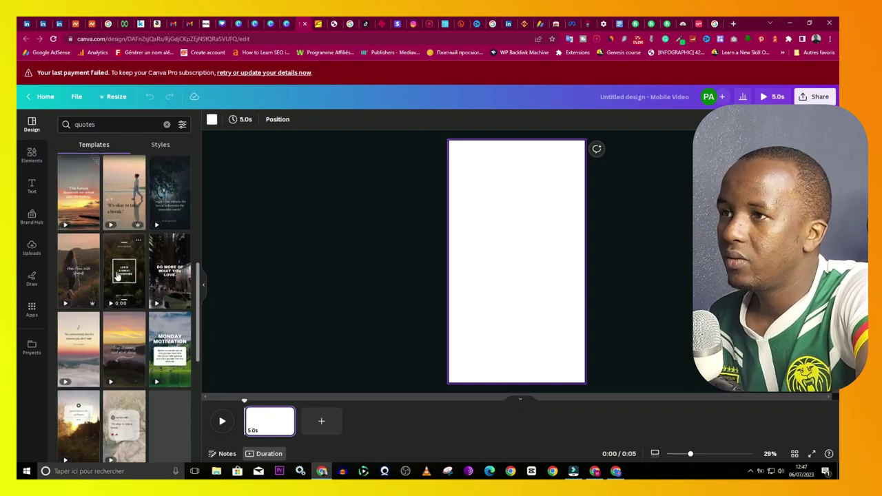
scroll(121, 259, up, 3)
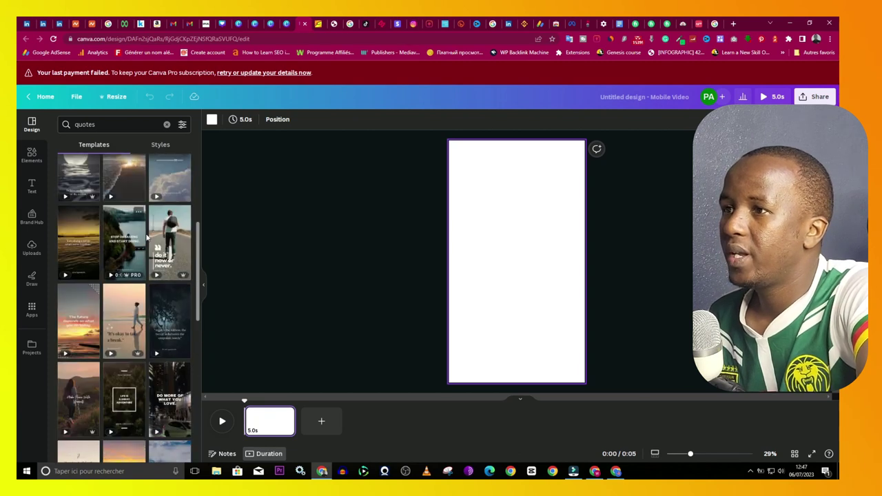
click(167, 319)
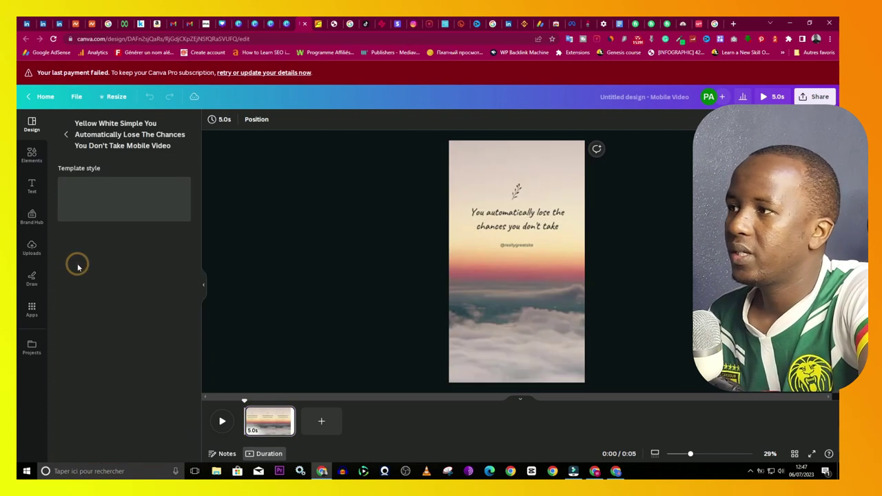
Move the template's handle text down over the clouds, replace it with the channel's handle and set its size to 25.
click(517, 352)
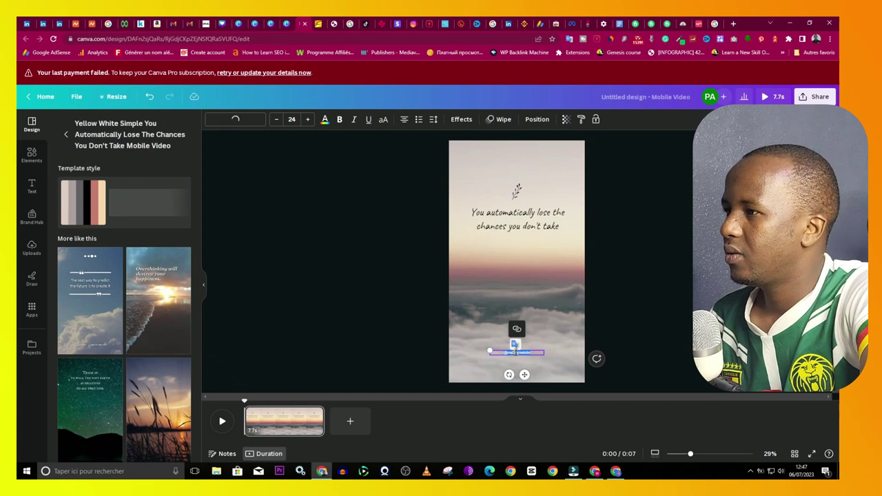
double_click(514, 353)
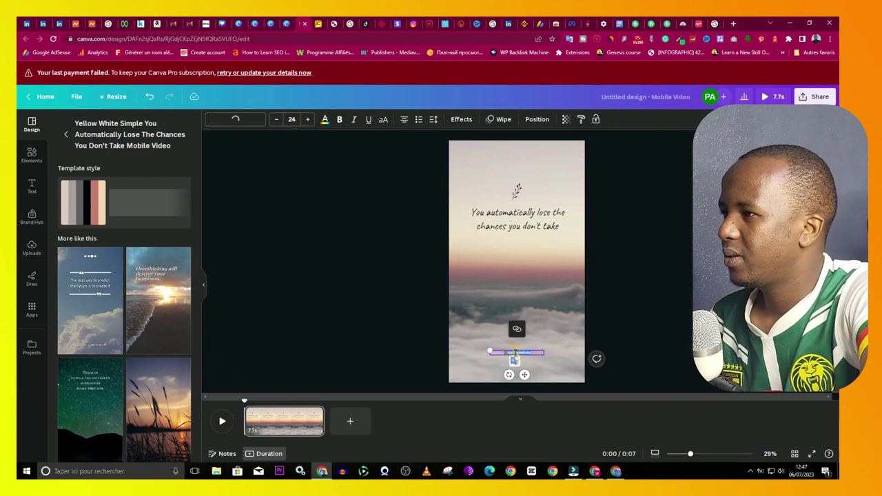
key(BackSpace)
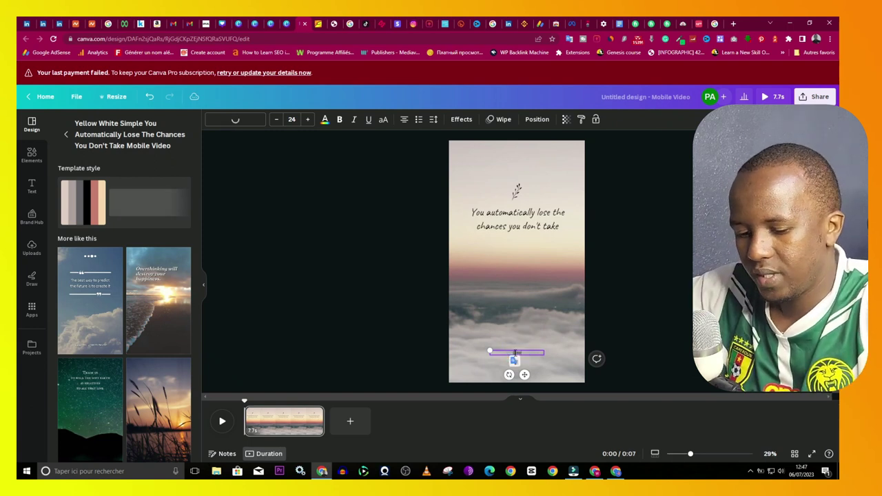
text(@iamasabi)
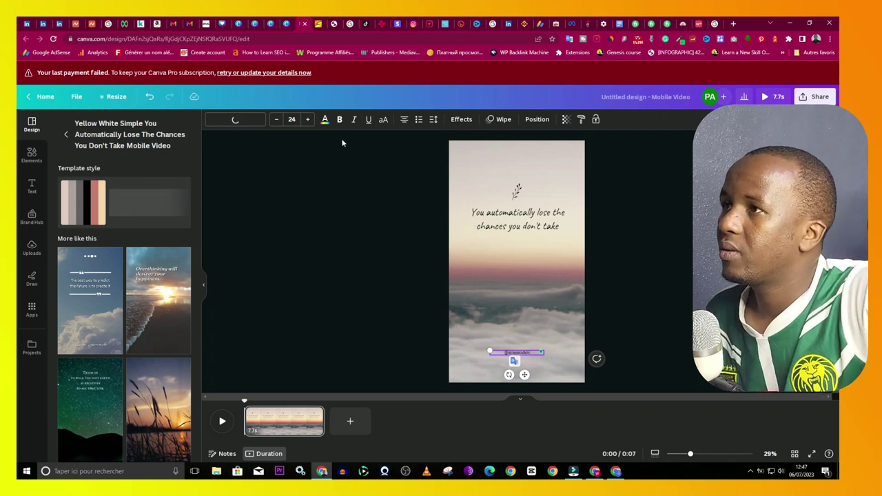
click(307, 119)
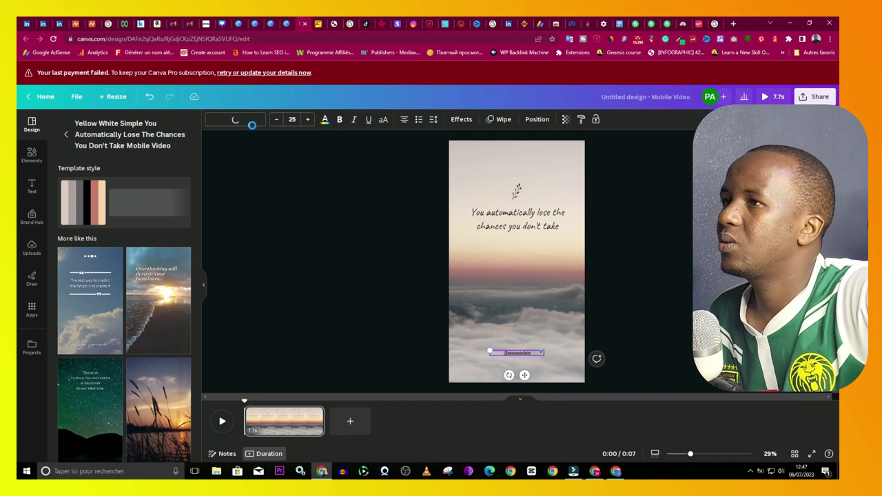
Make the channel handle text white in Antonio Bold and enlarge it to size 32.3.
click(325, 120)
click(235, 119)
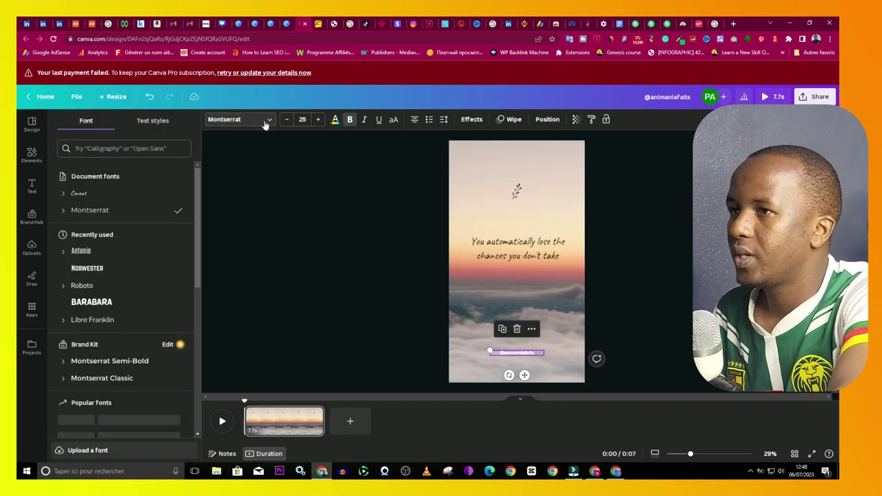
click(79, 252)
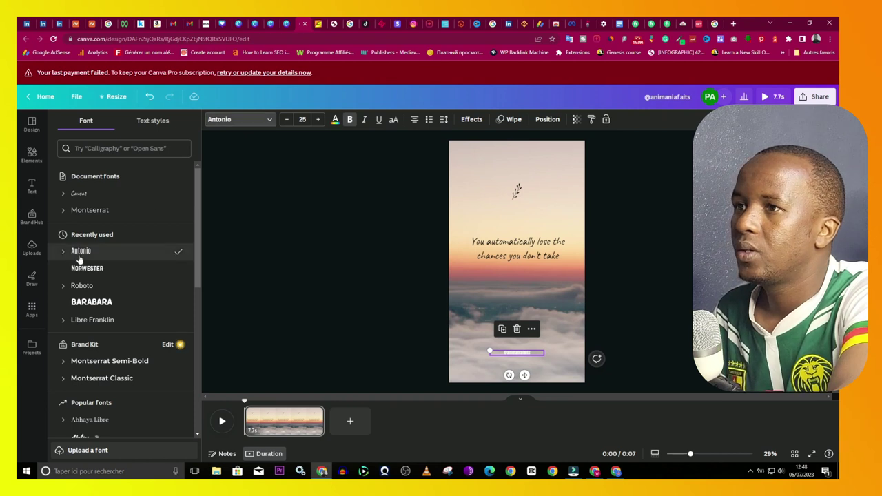
click(64, 252)
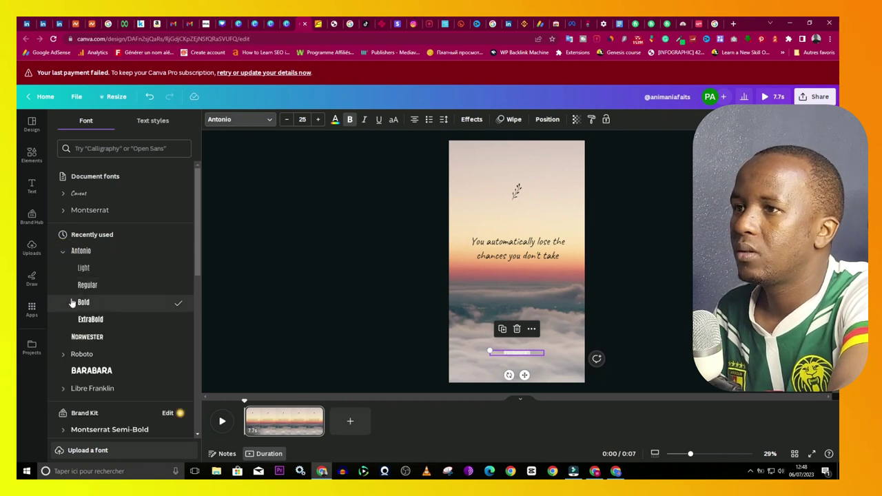
click(74, 302)
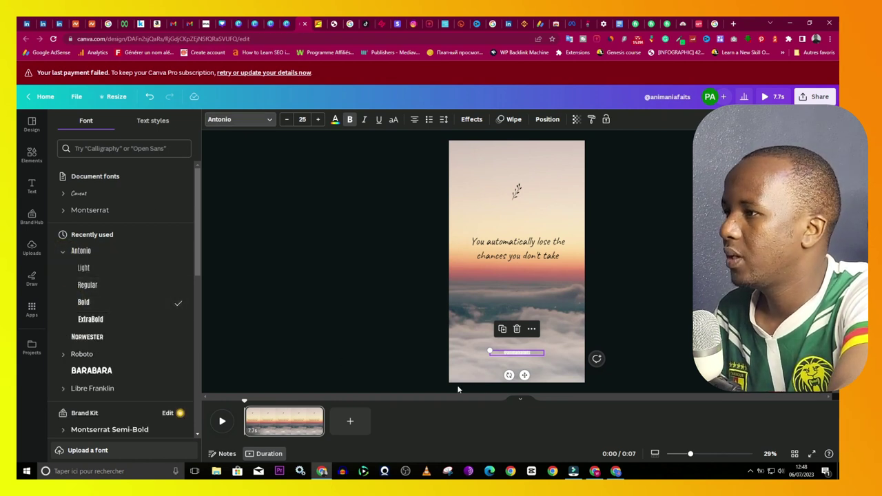
drag(488, 349, 511, 352)
Apply the Background effect to the channel handle text and make the background black.
click(471, 119)
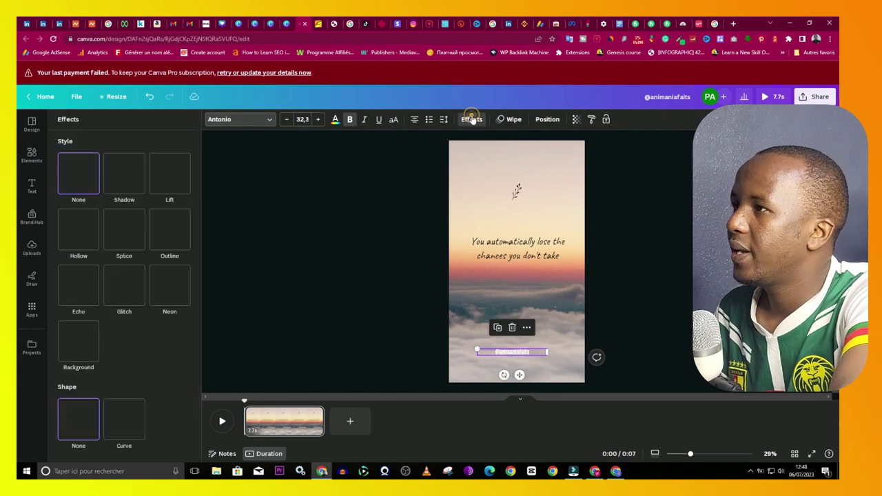
click(83, 344)
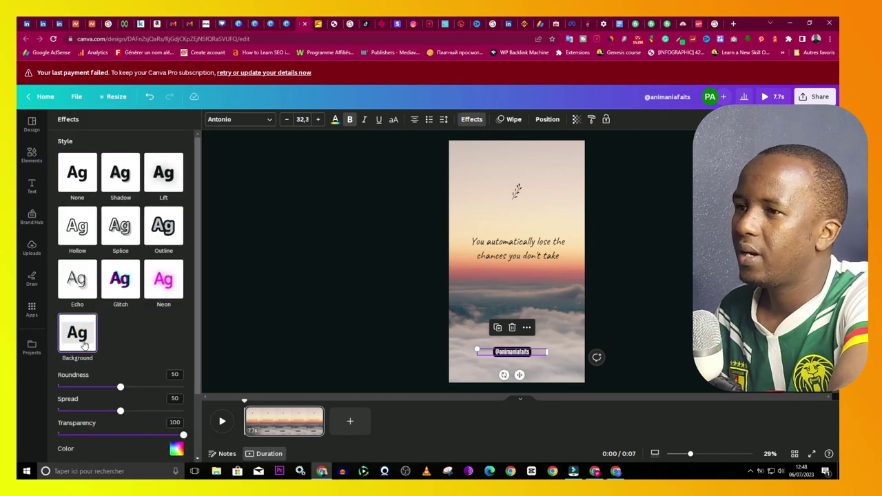
scroll(178, 372, down, 2)
click(177, 371)
click(66, 283)
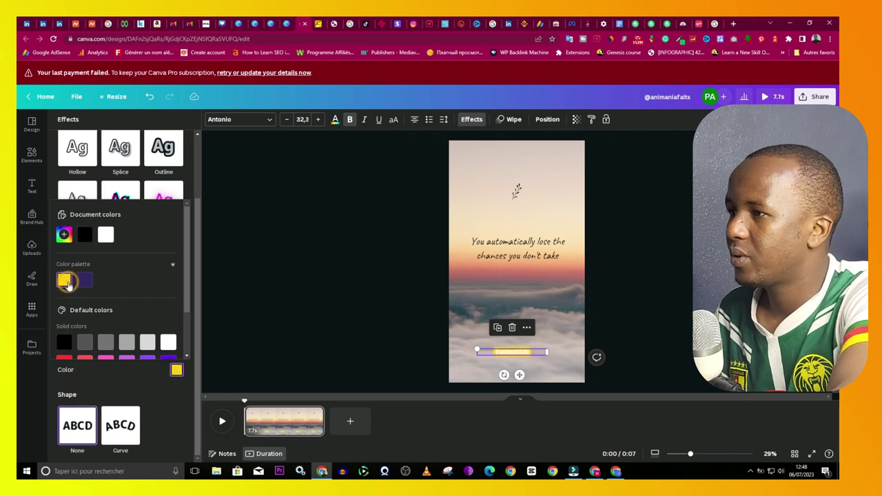
scroll(103, 321, down, 2)
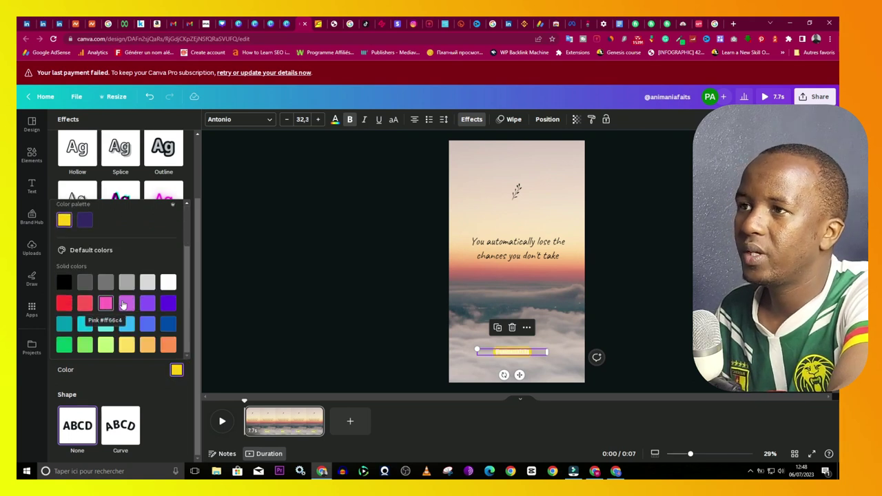
scroll(139, 328, up, 2)
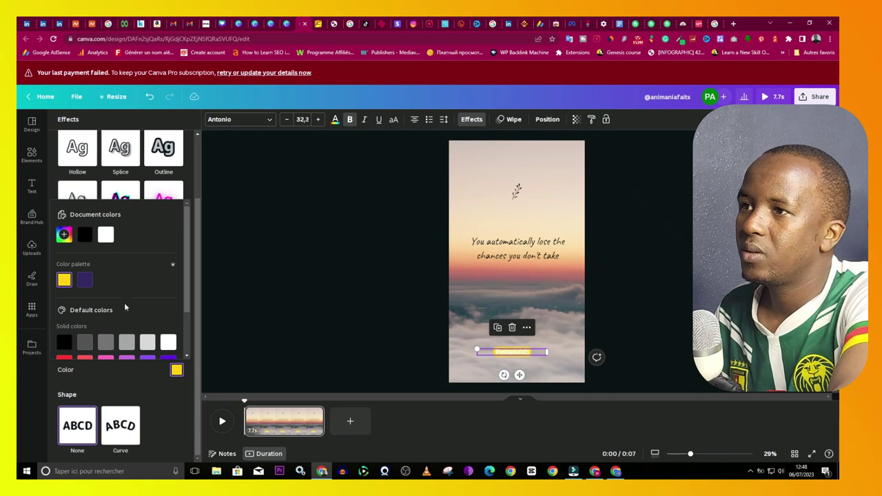
scroll(127, 308, down, 2)
click(63, 283)
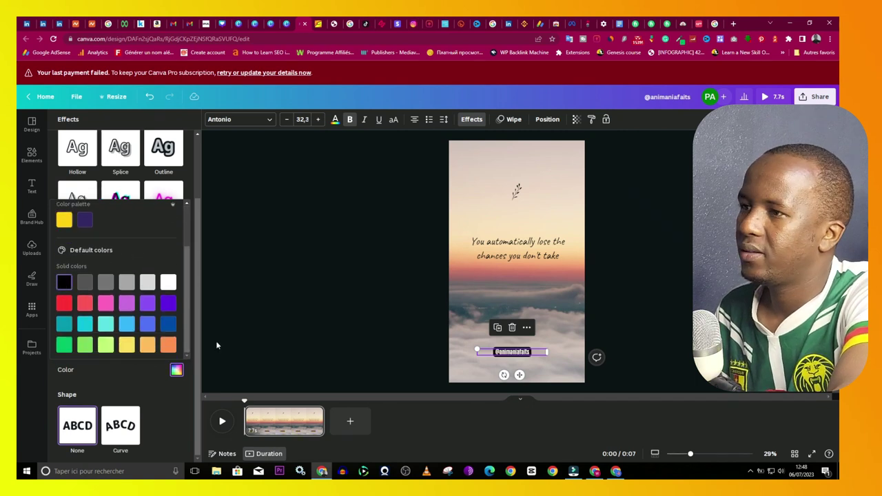
Delete the leaf sprig graphic above the quote.
click(480, 305)
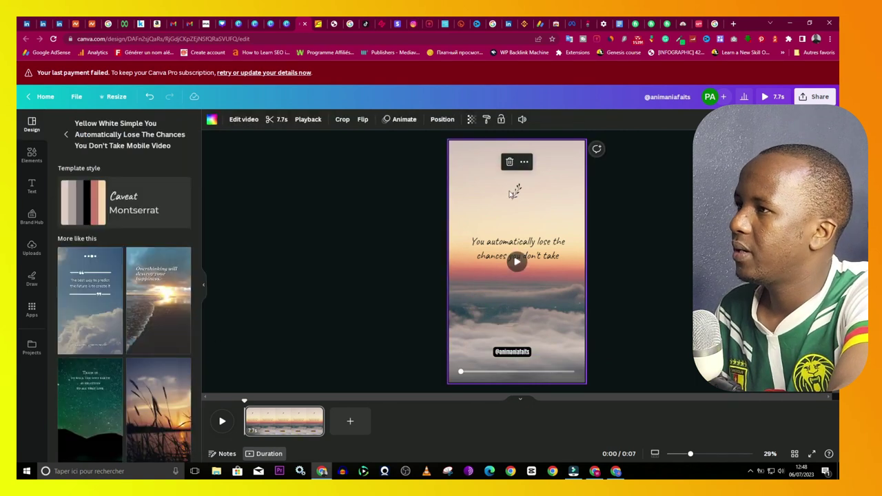
click(517, 195)
key(Delete)
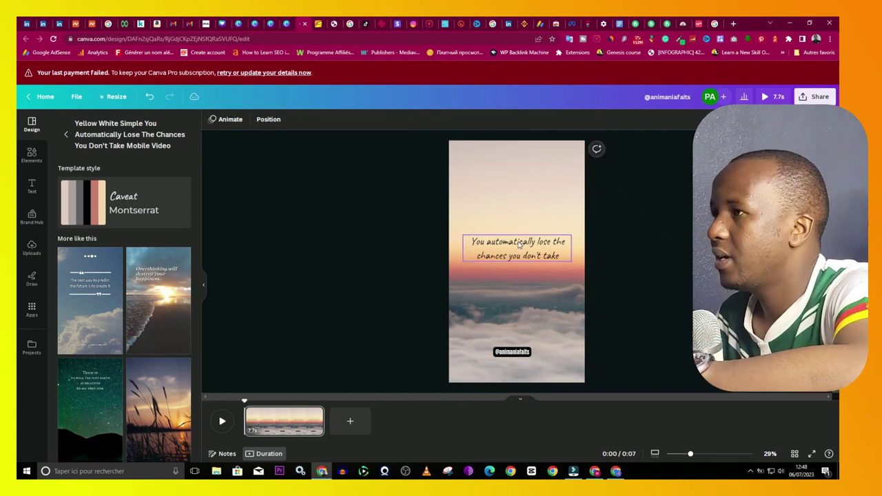
Replace the quote with "Les tigres sont les plus grands félins du monde." copied from the Partie 1 column of ChatGPT's fact table.
click(515, 253)
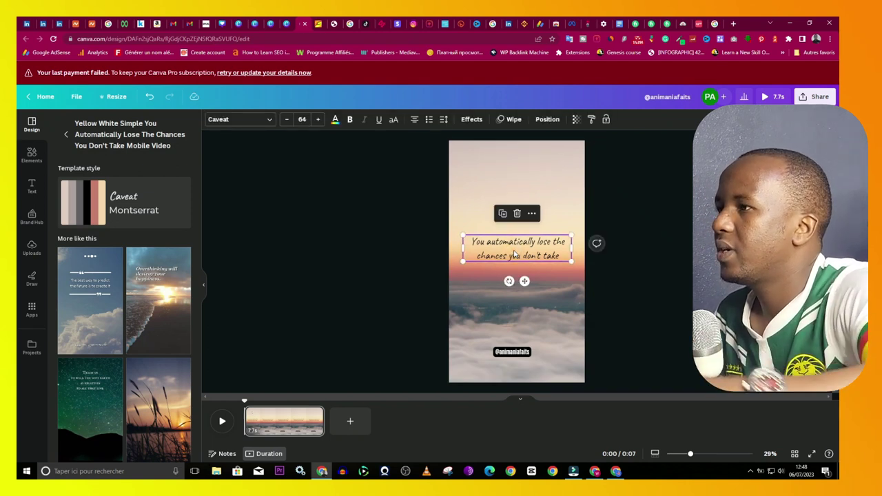
triple_click(514, 254)
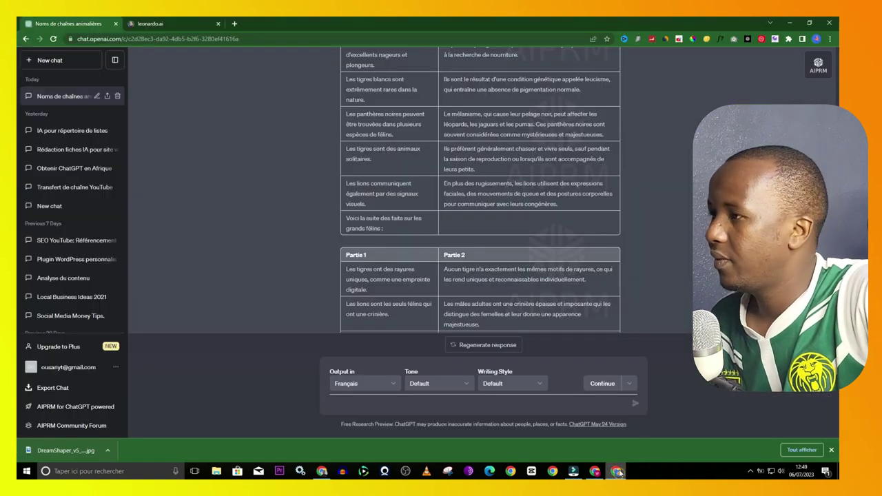
click(617, 471)
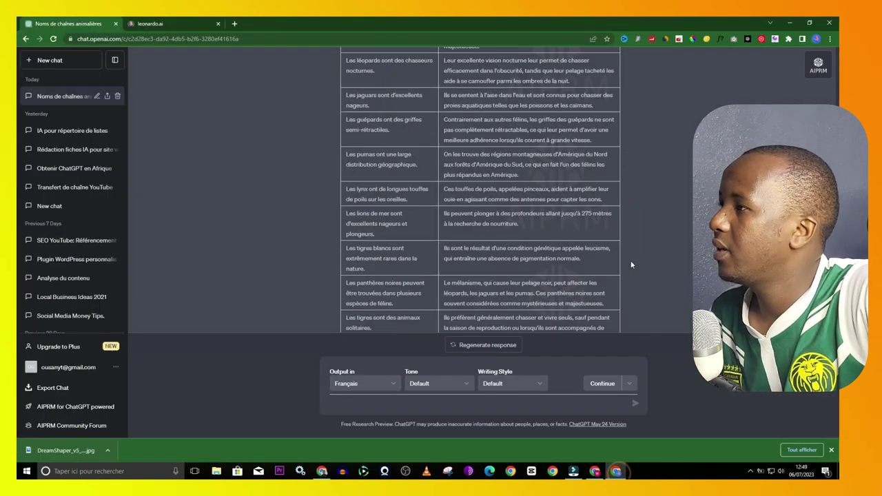
scroll(481, 189, up, 10)
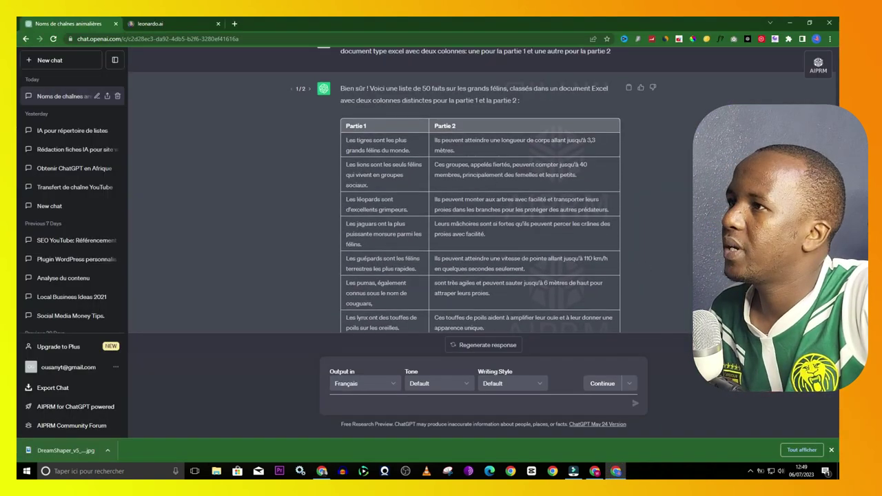
triple_click(372, 150)
right_click(358, 144)
click(384, 148)
key(alt+Tab)
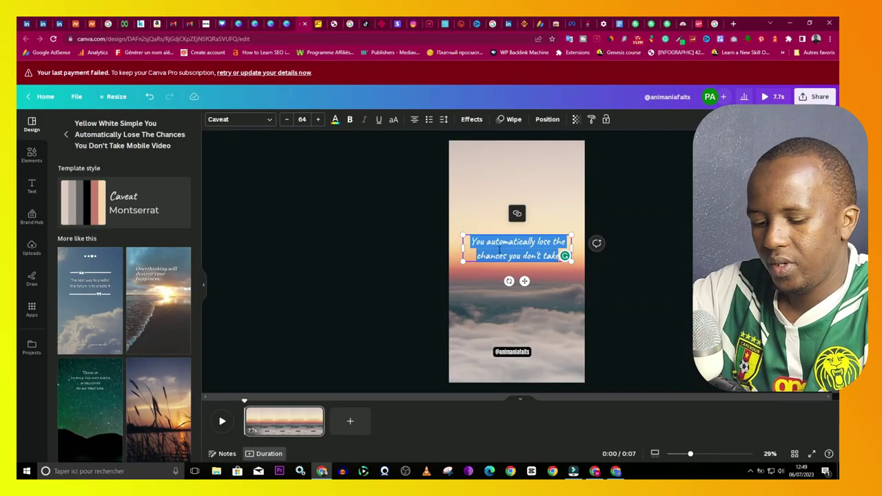
key(ctrl+v)
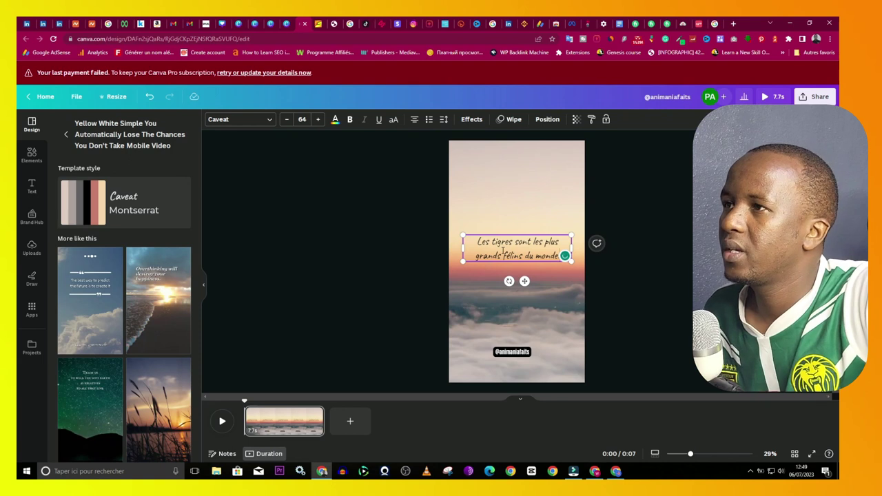
Set the tiger fact text to Antonio Bold at size 48.
click(268, 121)
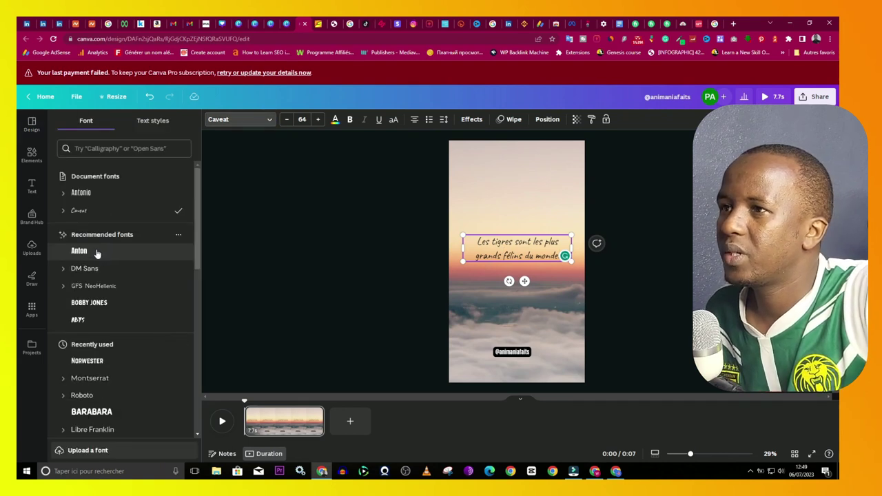
click(83, 193)
click(78, 245)
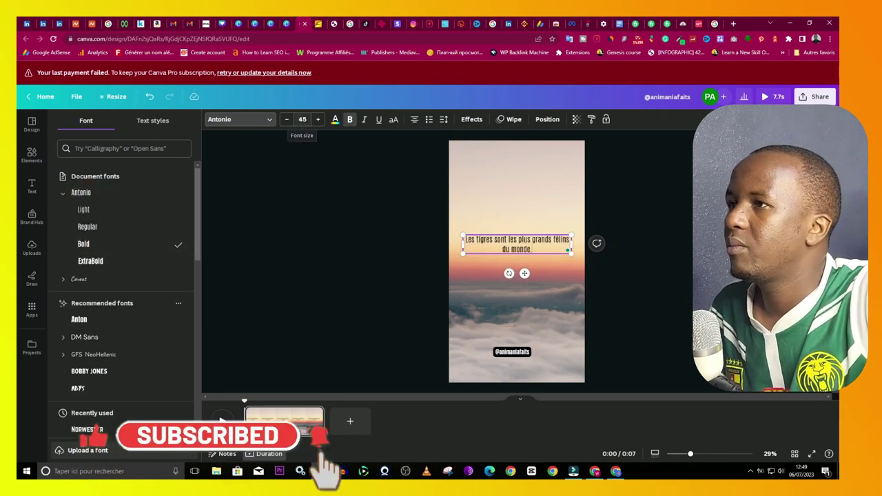
click(303, 120)
click(302, 120)
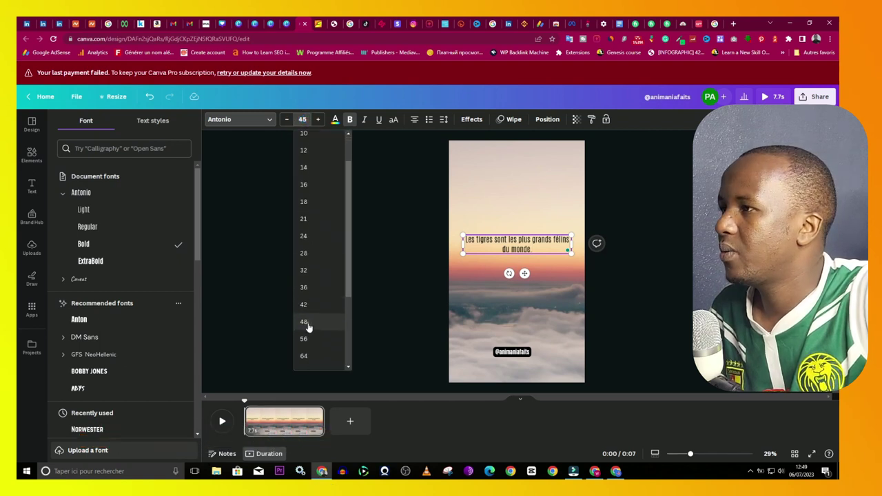
click(304, 322)
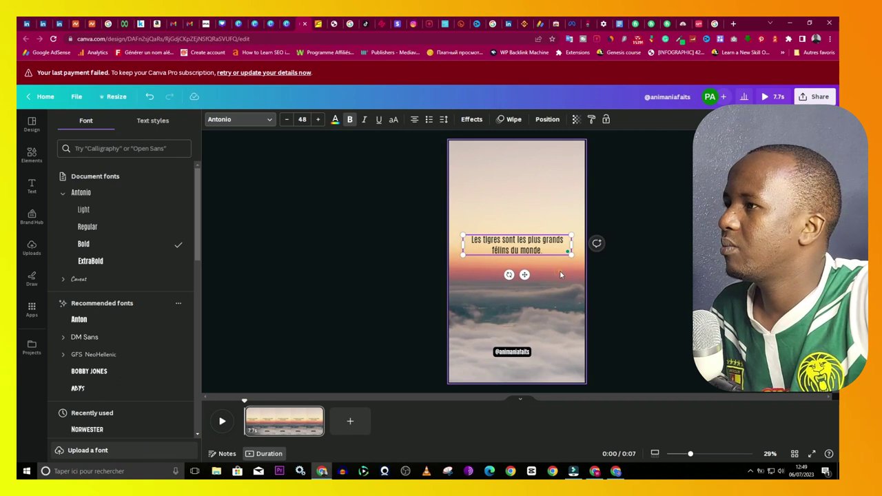
click(560, 275)
Apply the Shadow effect to the tiger fact text.
click(518, 239)
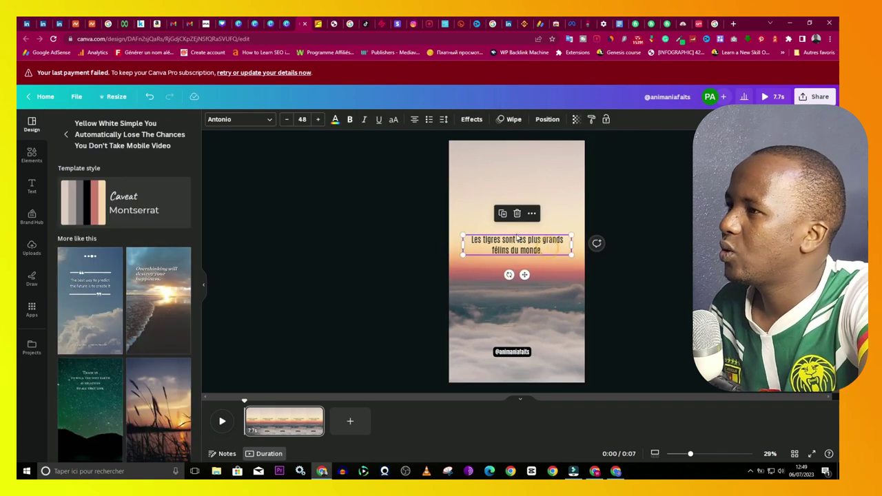
click(472, 120)
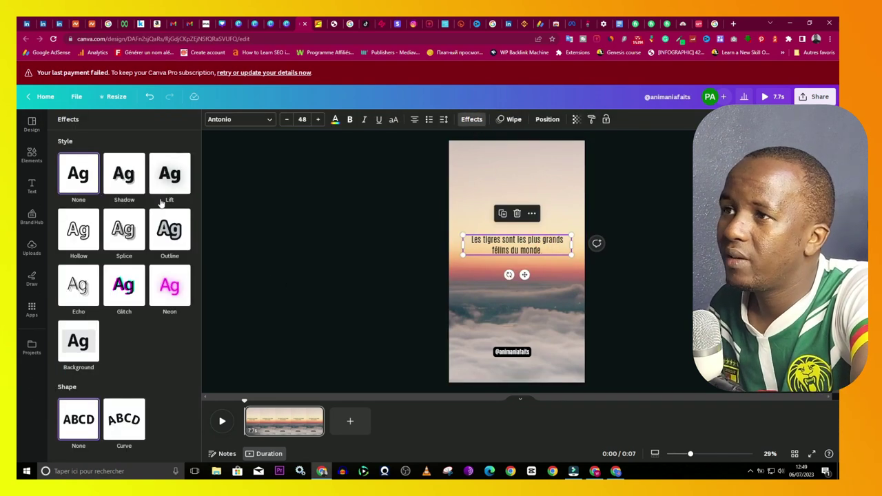
click(125, 181)
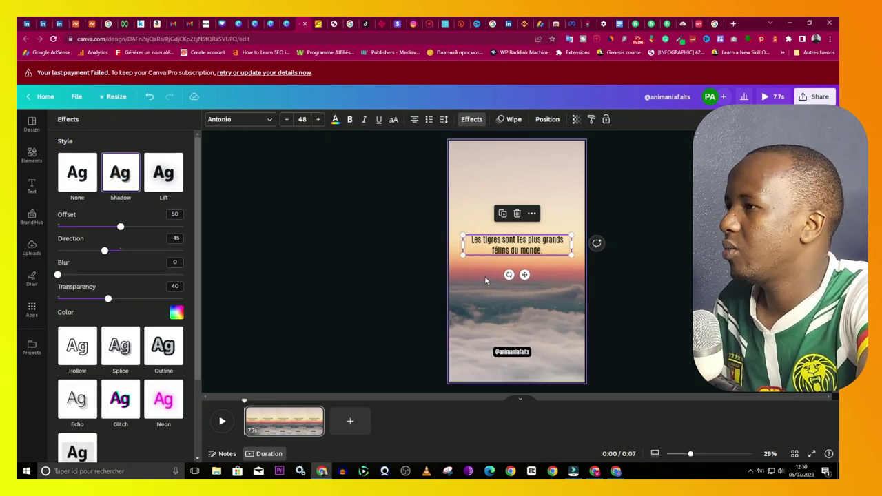
click(560, 279)
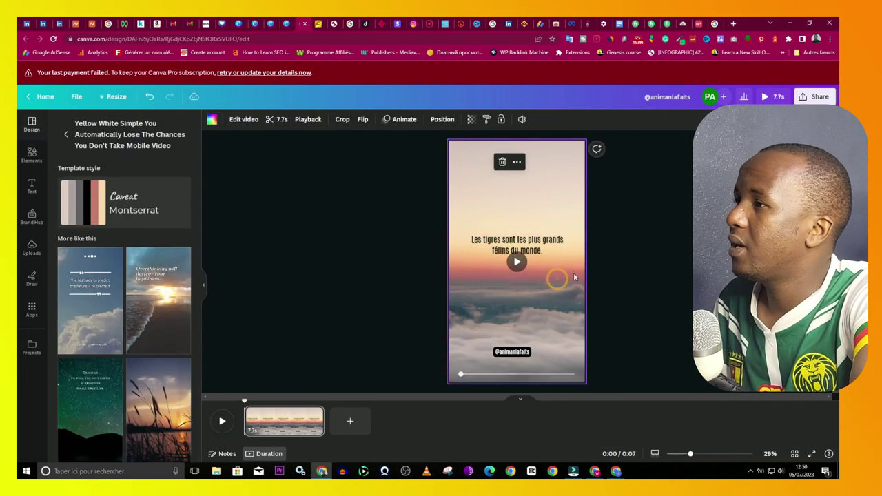
Duplicate the tiger fact text and place the copy directly below the original.
click(525, 245)
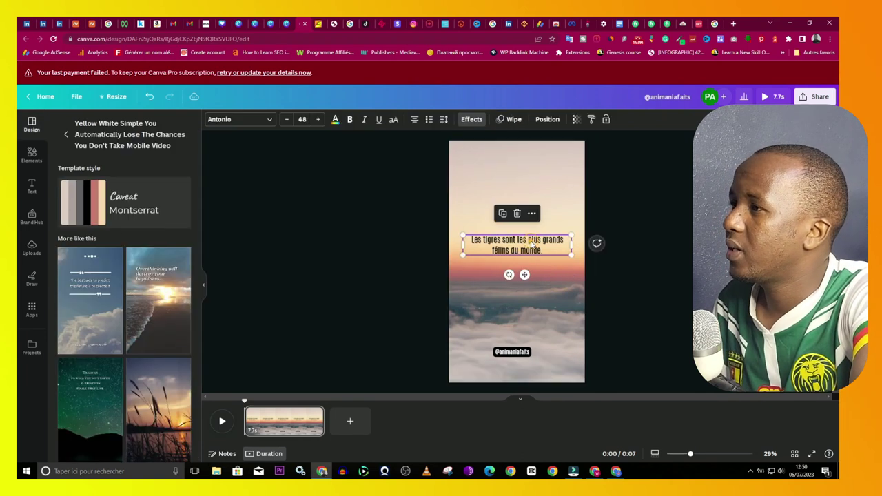
click(503, 214)
drag(510, 248, 508, 275)
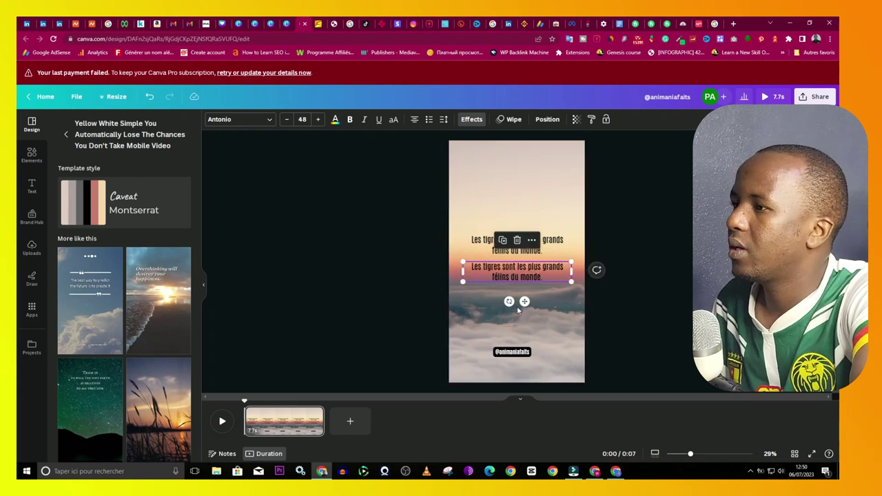
Duplicate the channel handle label, move the copy to the upper part of the design and change its text to "LES FELINS".
click(519, 354)
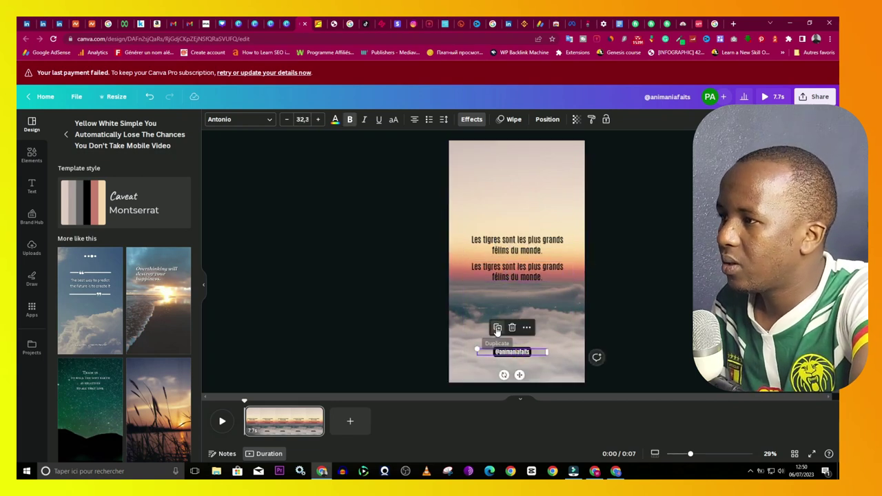
click(498, 328)
drag(511, 353, 517, 178)
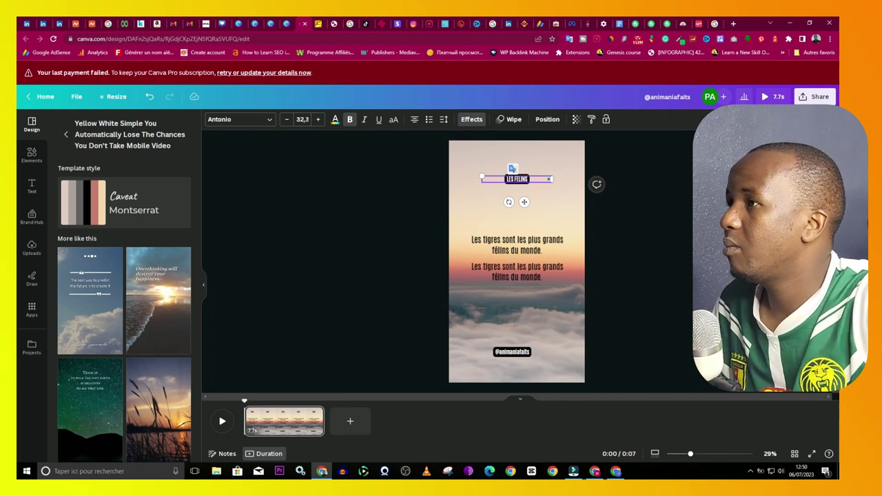
Set the "LES FELINS" label's font size to 48.
click(303, 119)
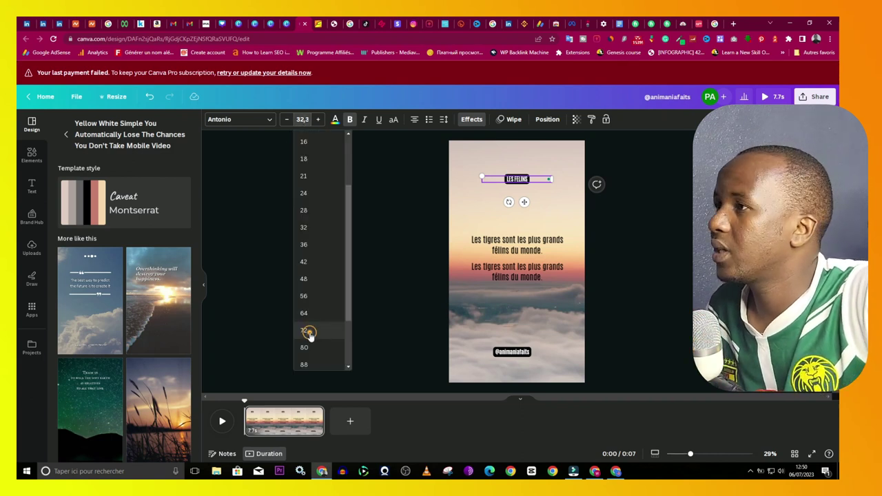
click(309, 334)
click(302, 119)
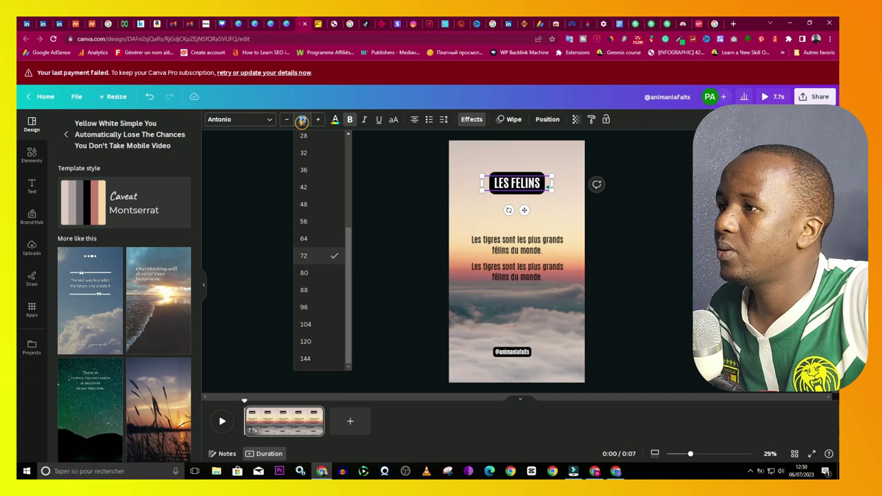
click(315, 203)
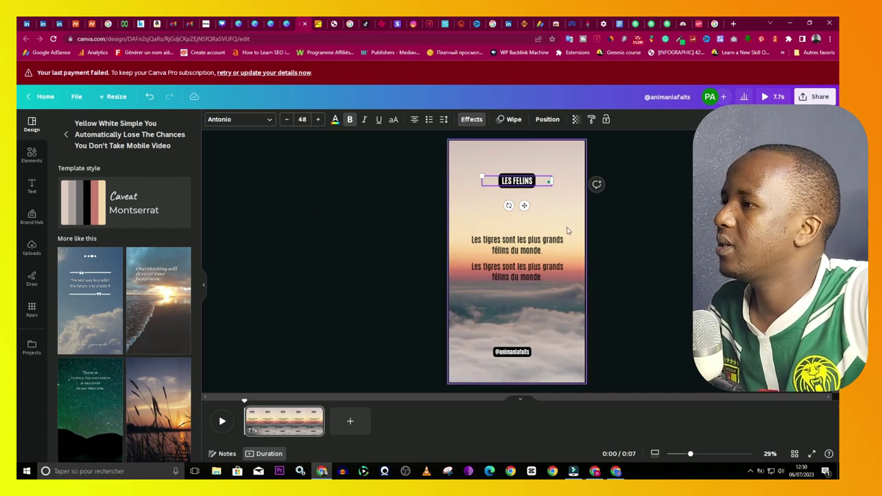
click(647, 228)
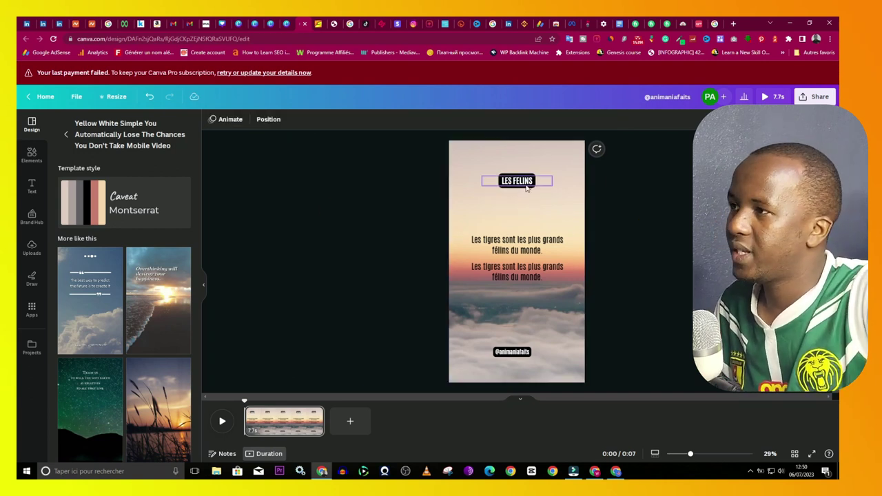
click(520, 273)
click(475, 162)
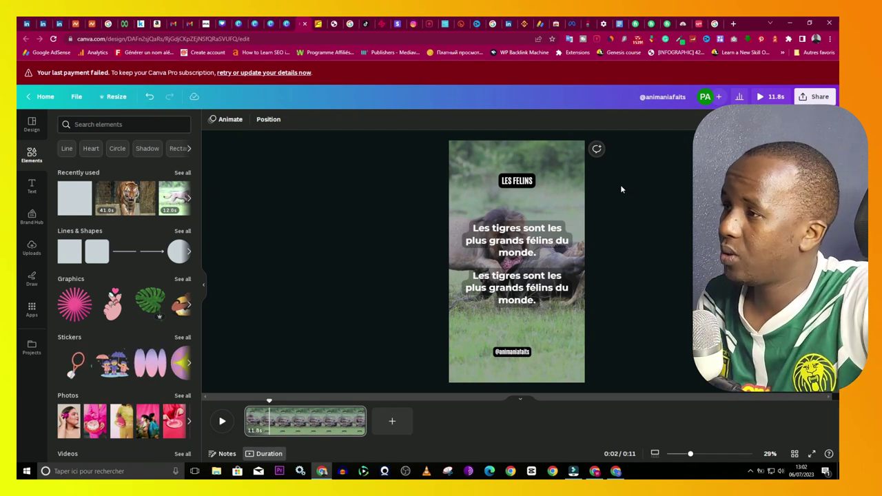
Show the timing of the upper tiger fact text and shorten it to 7.0 s from the start of the video.
click(221, 421)
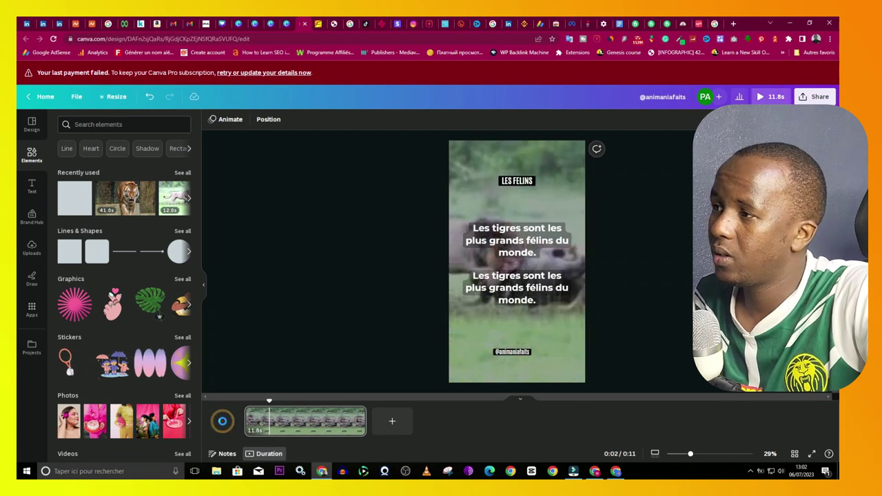
click(569, 251)
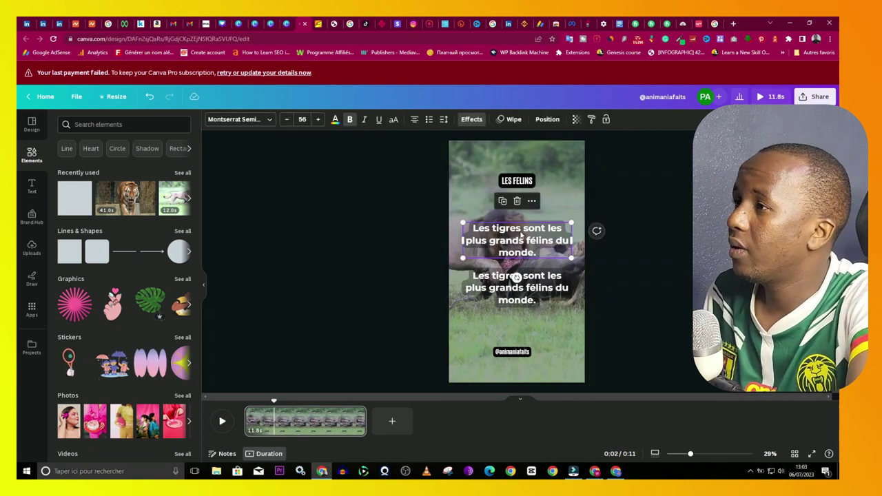
right_click(515, 236)
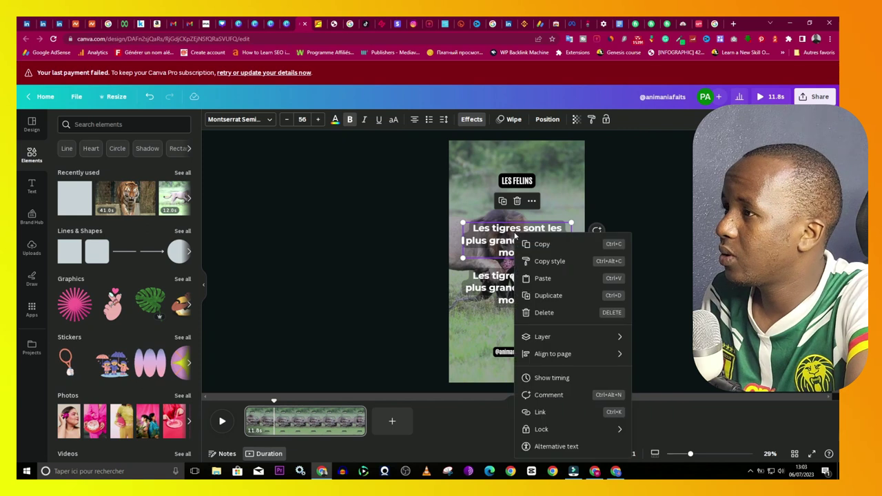
click(557, 379)
drag(362, 406, 321, 407)
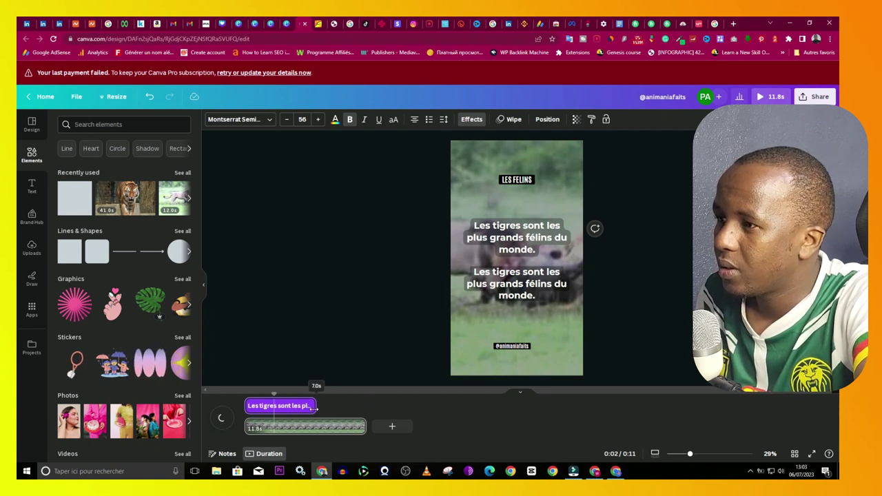
drag(315, 409, 316, 407)
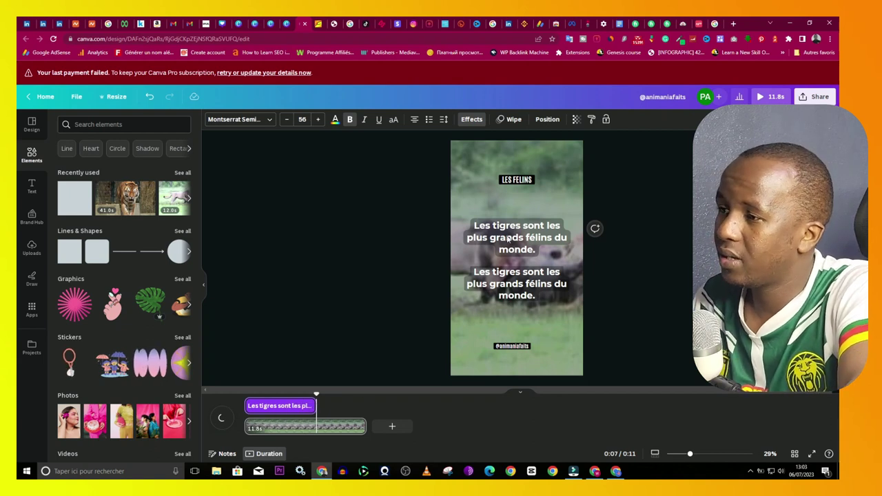
Retime the lower fact text to appear from about 7 s to 10 s, and shorten the page to 10.0 s.
click(513, 290)
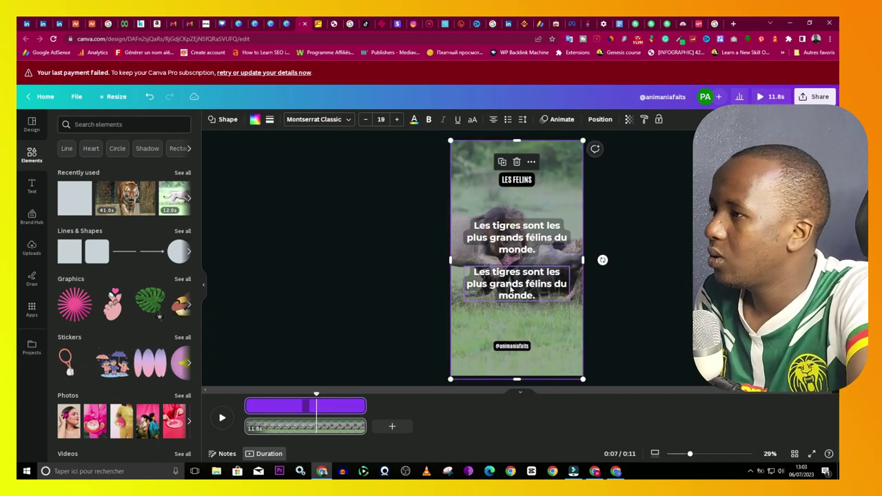
click(505, 290)
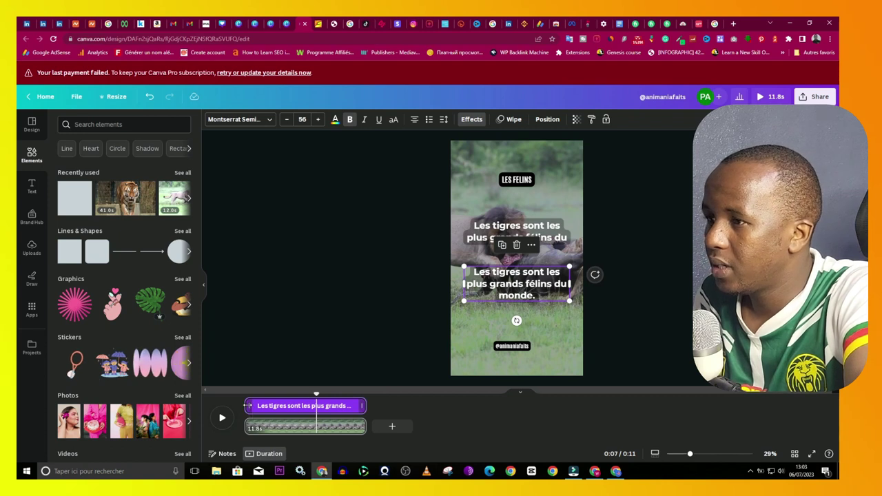
drag(247, 405, 295, 406)
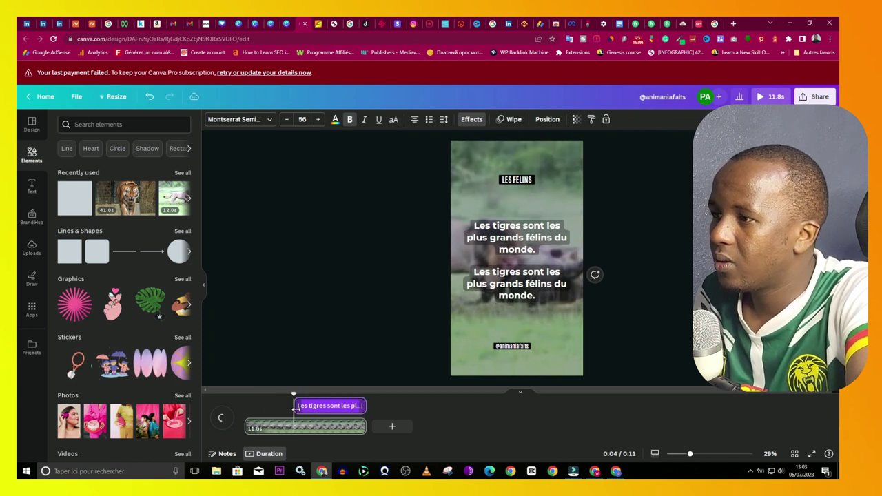
drag(361, 406, 321, 407)
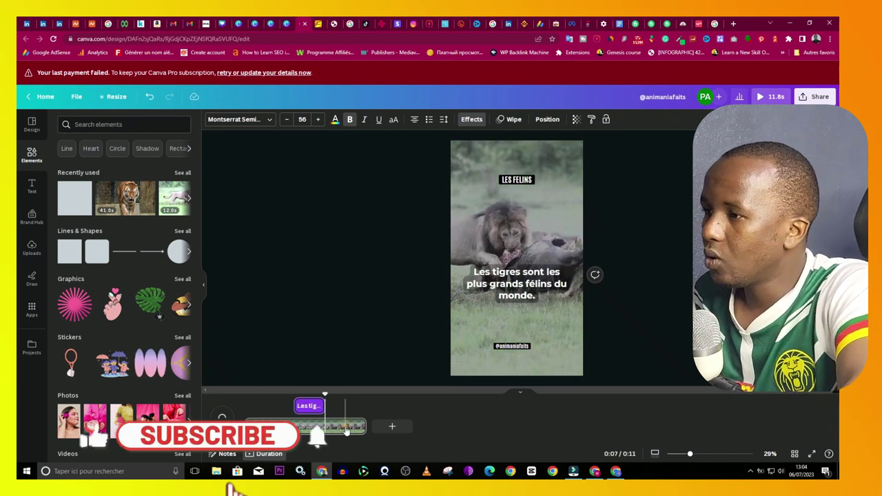
click(348, 429)
drag(364, 427, 301, 412)
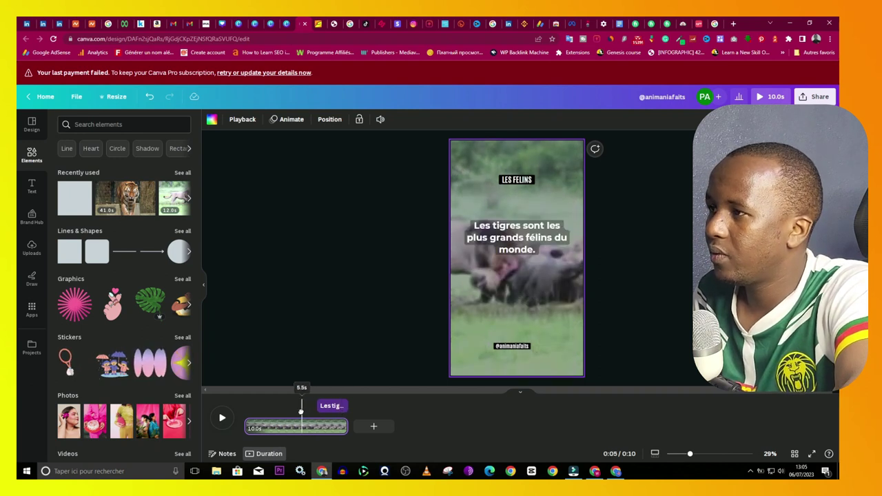
Move both tiger fact texts slightly lower on the page, one above the other.
click(520, 239)
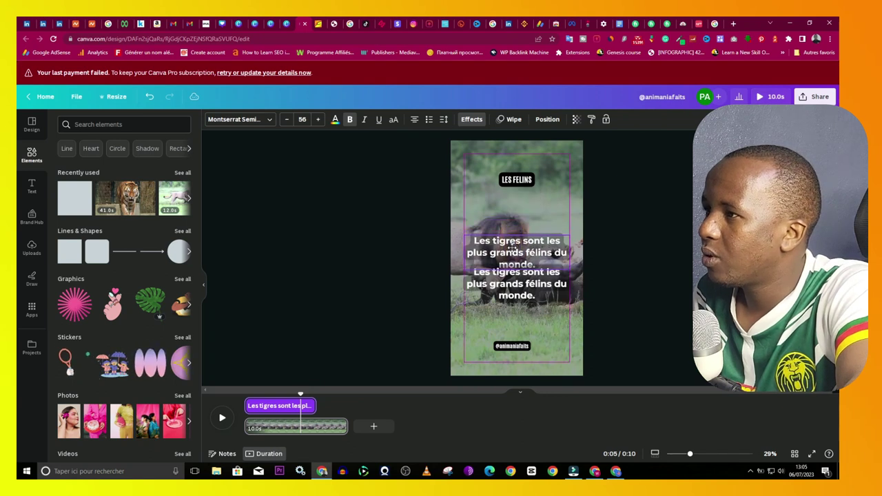
click(512, 296)
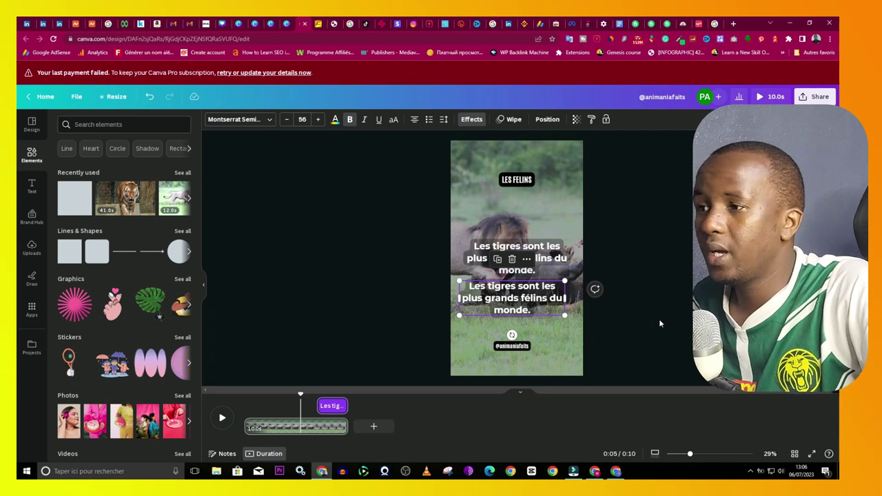
Switch to ChatGPT and copy the entire first table of big-cat facts, including the Partie 1 and Partie 2 headers.
click(616, 471)
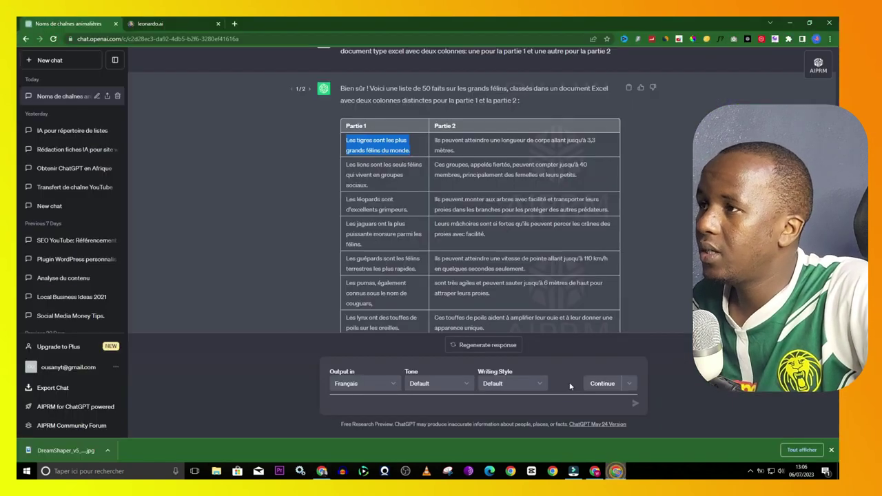
click(647, 159)
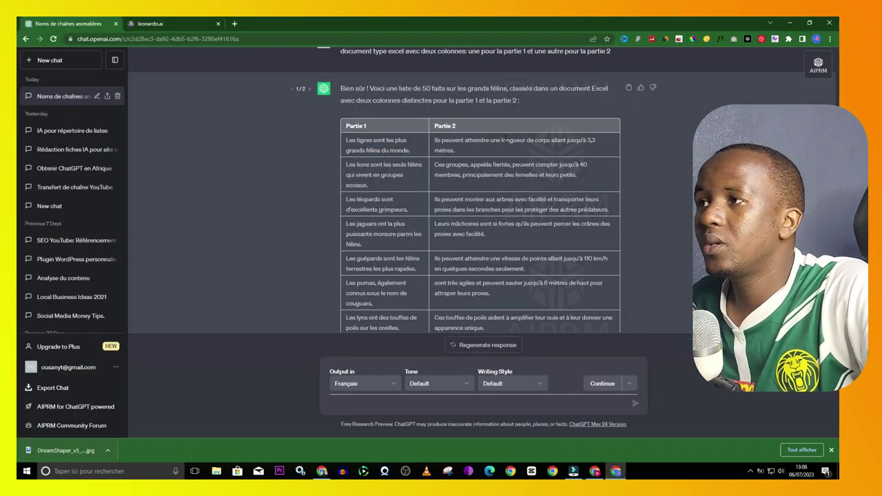
scroll(647, 159, down, 2)
scroll(406, 149, up, 1)
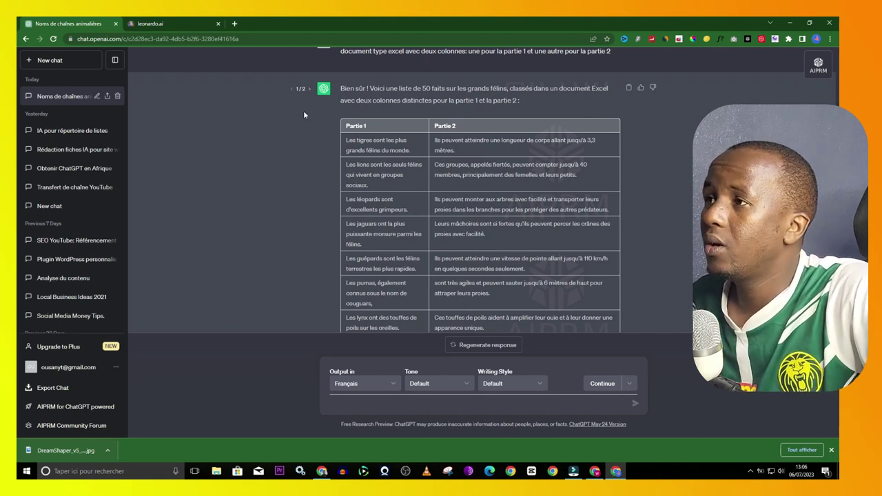
drag(347, 125, 526, 199)
scroll(482, 200, down, 3)
scroll(504, 206, down, 3)
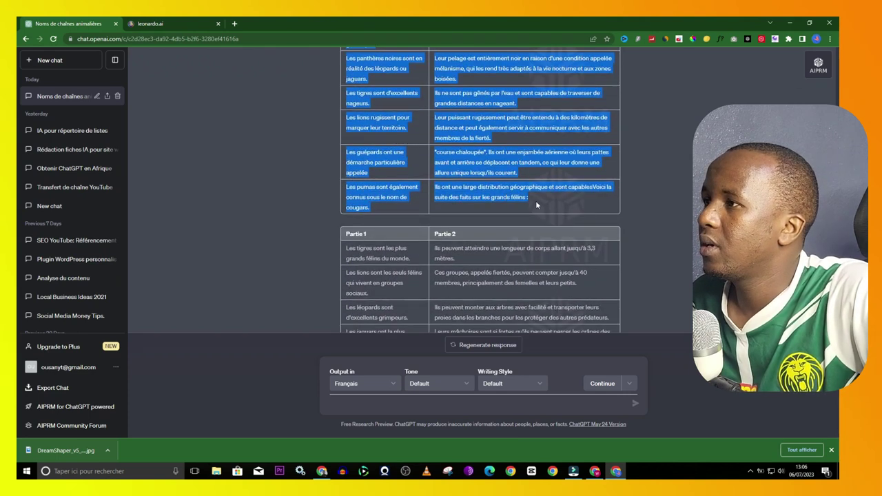
right_click(516, 197)
click(527, 200)
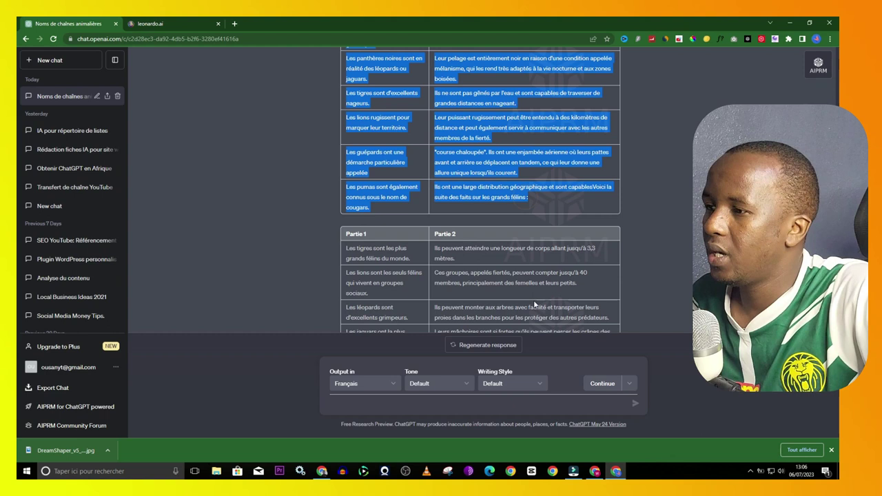
Return to Canva, search the apps for "BULK CREATE", open Bulk create and choose to enter the data manually.
key(alt+Tab)
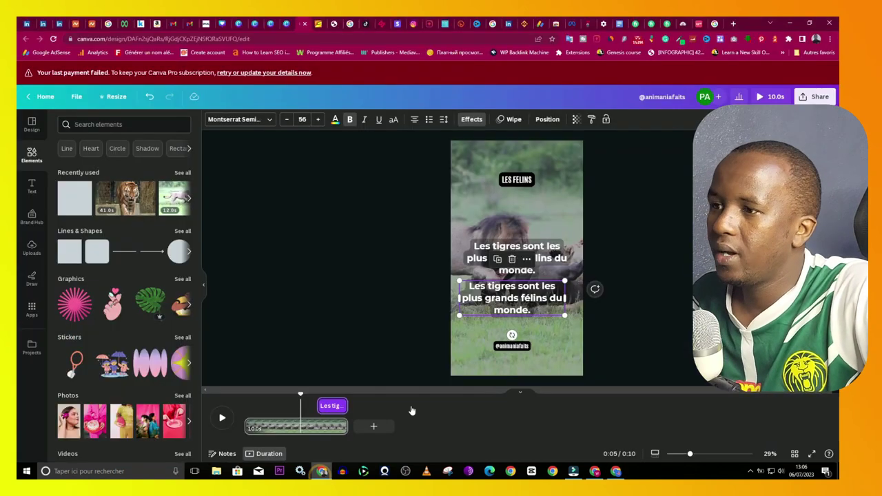
click(30, 310)
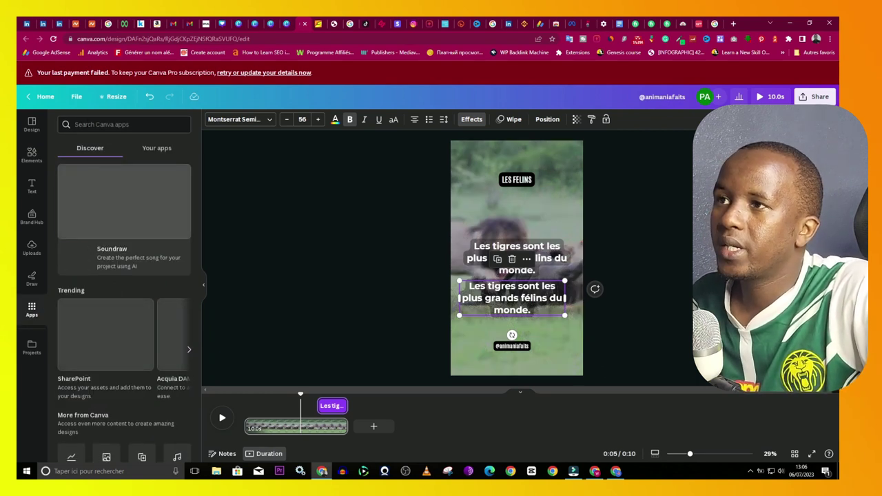
click(86, 124)
key(ctrl+v)
key(Return)
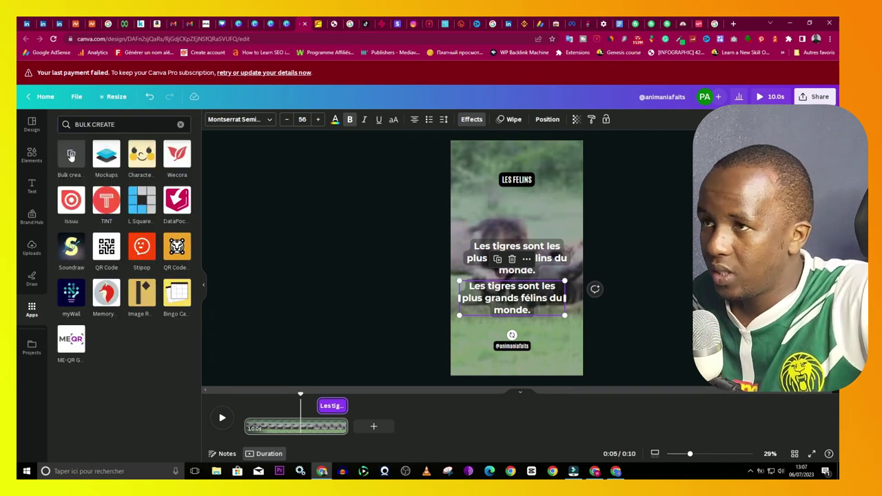
click(71, 155)
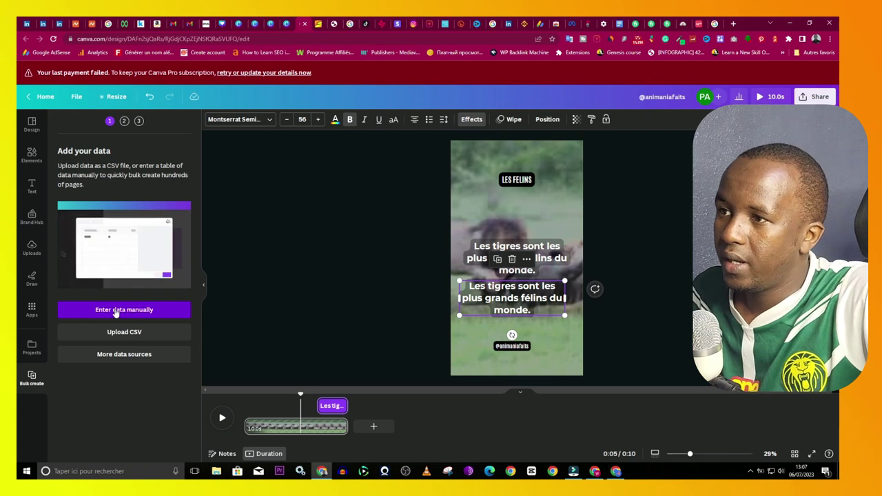
click(116, 311)
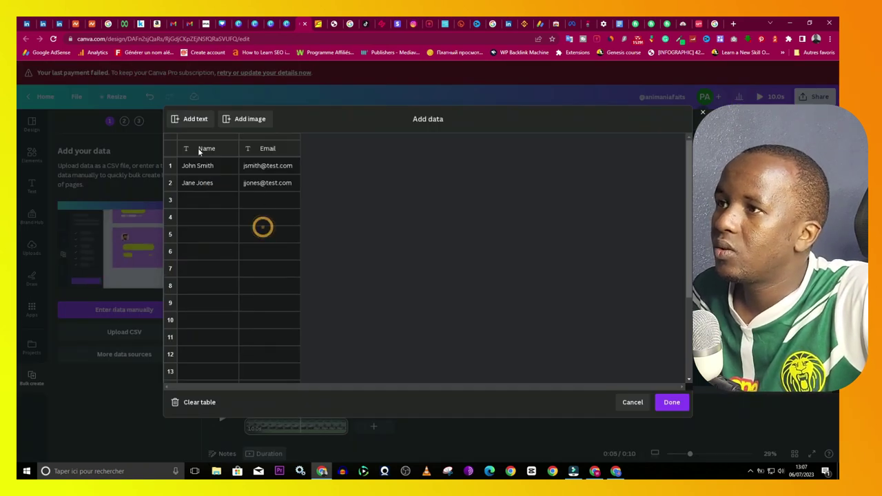
Clear the sample data table, paste the copied facts starting at the header cell and accept the data.
click(203, 403)
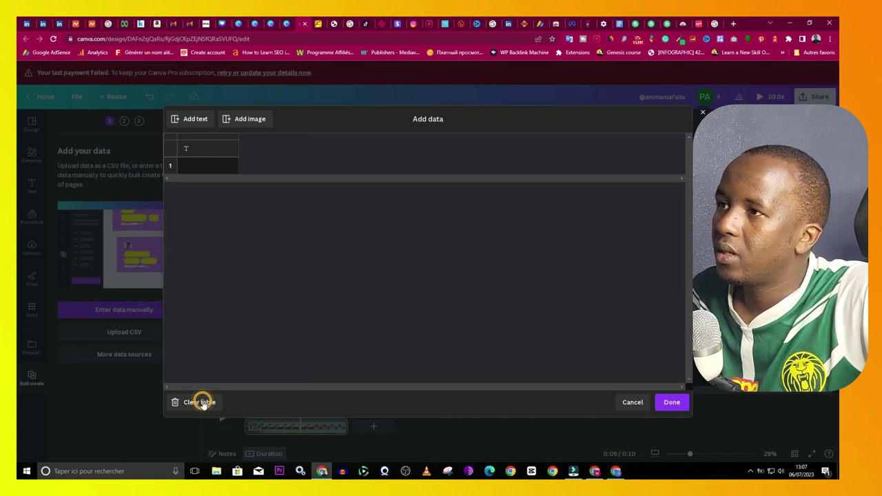
click(188, 149)
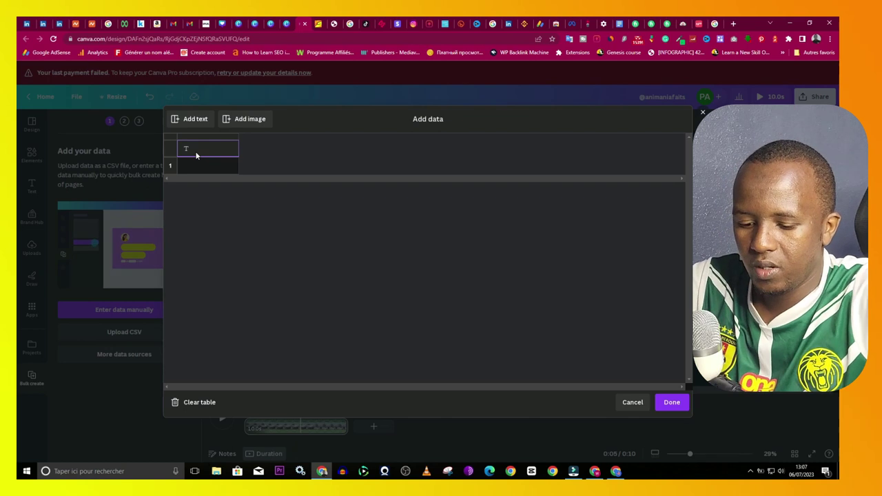
key(ctrl+v)
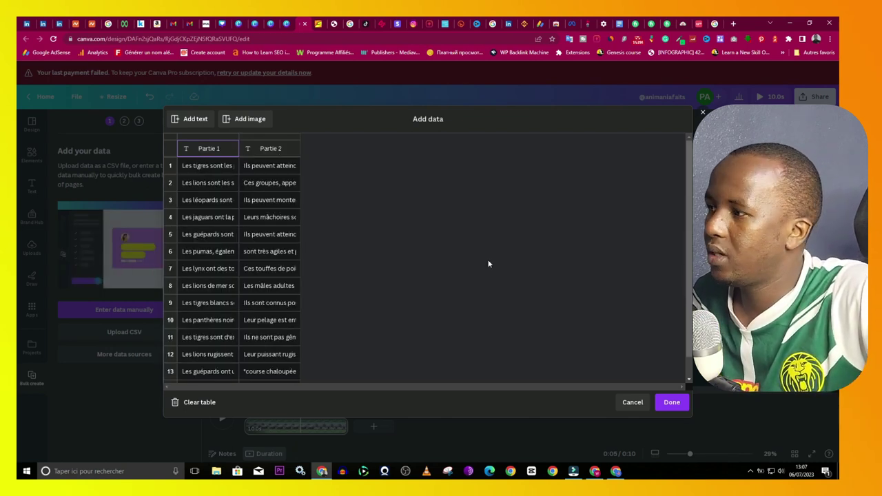
click(672, 405)
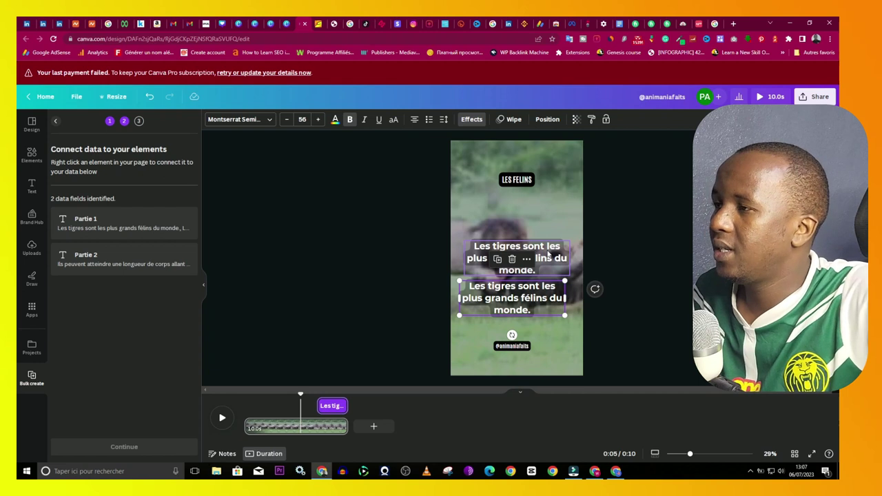
Connect the upper tiger fact text to the Partie 1 data field.
right_click(548, 256)
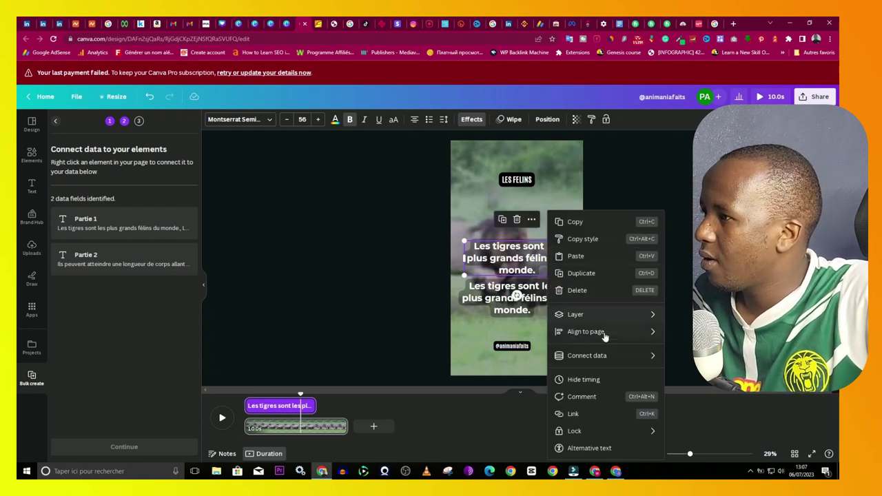
mouse_move(619, 360)
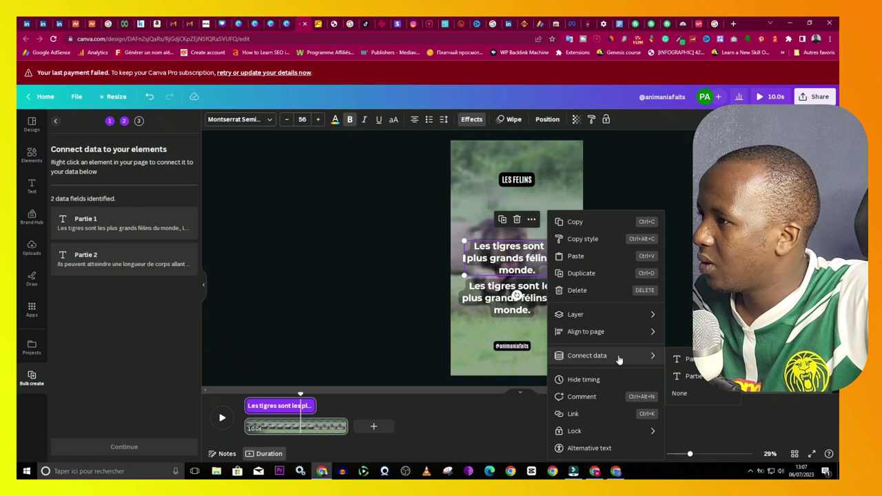
click(690, 359)
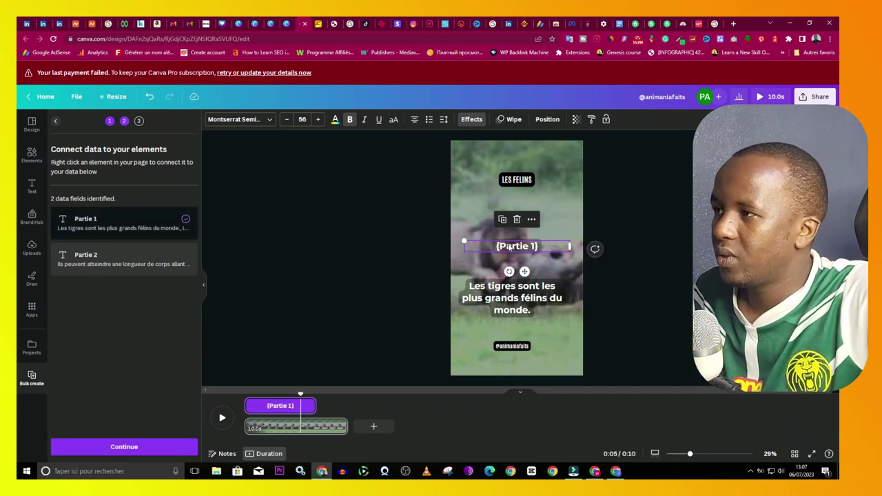
Connect the lower tiger fact text to the Partie 2 data field.
click(511, 297)
right_click(511, 297)
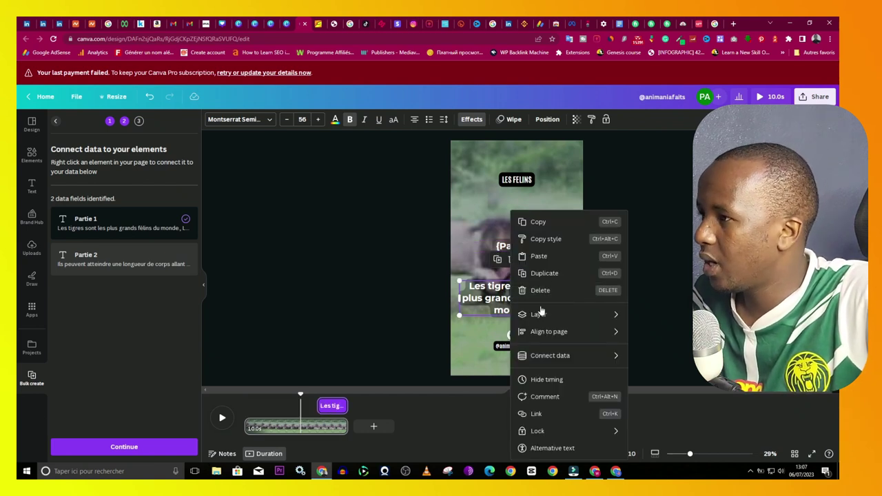
mouse_move(610, 356)
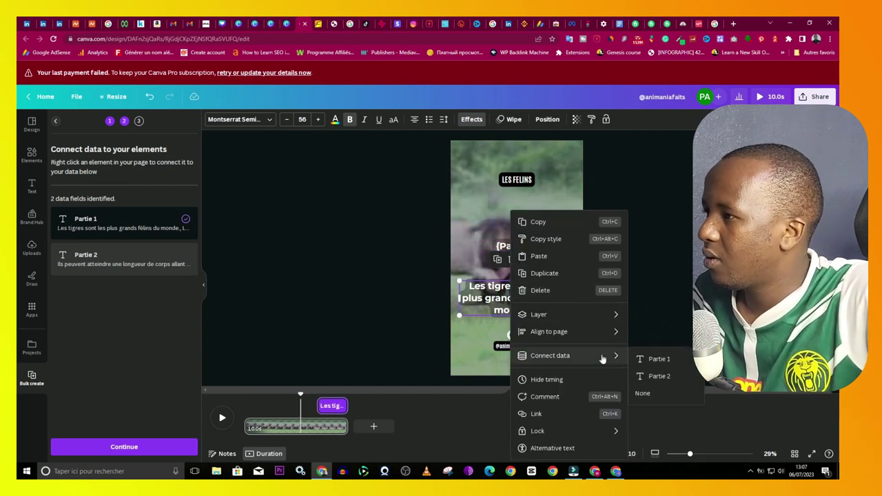
click(659, 377)
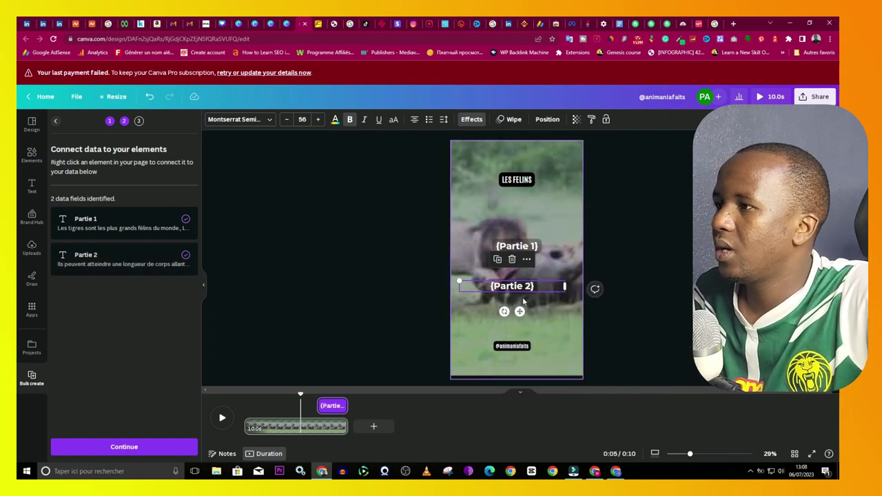
Place the {Partie 2} text directly over the {Partie 1} text and continue to applying the data.
drag(510, 290, 513, 249)
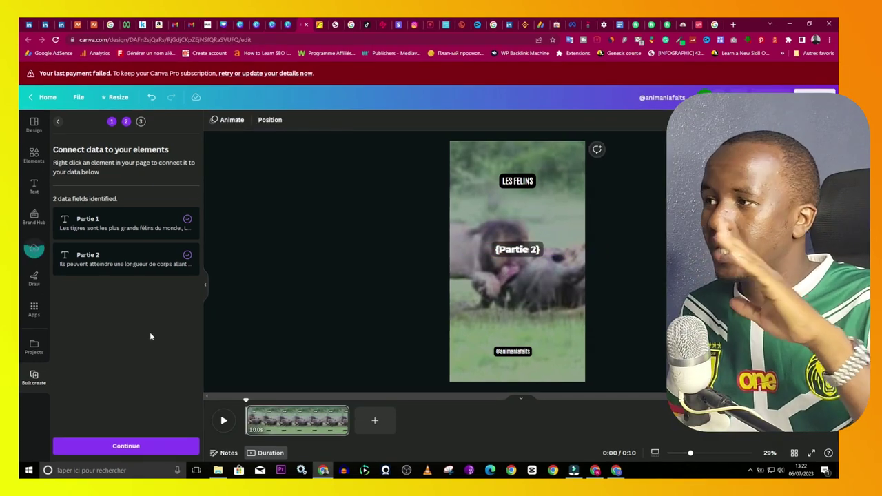
click(126, 447)
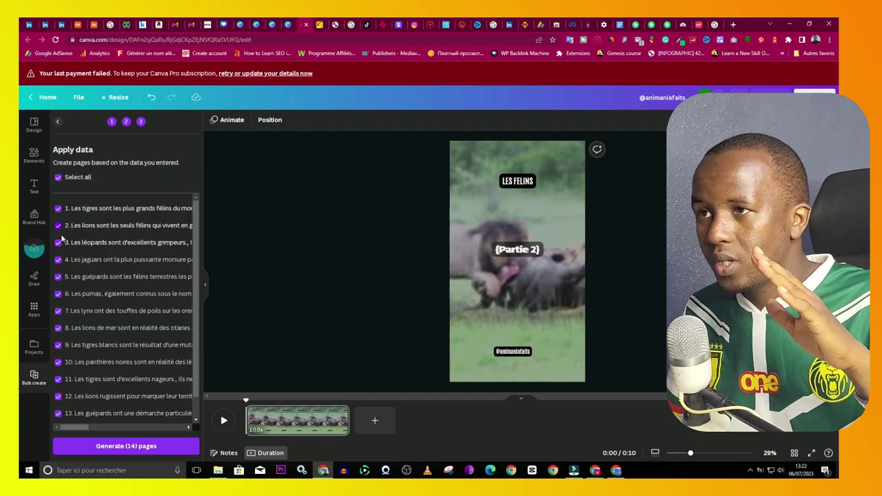